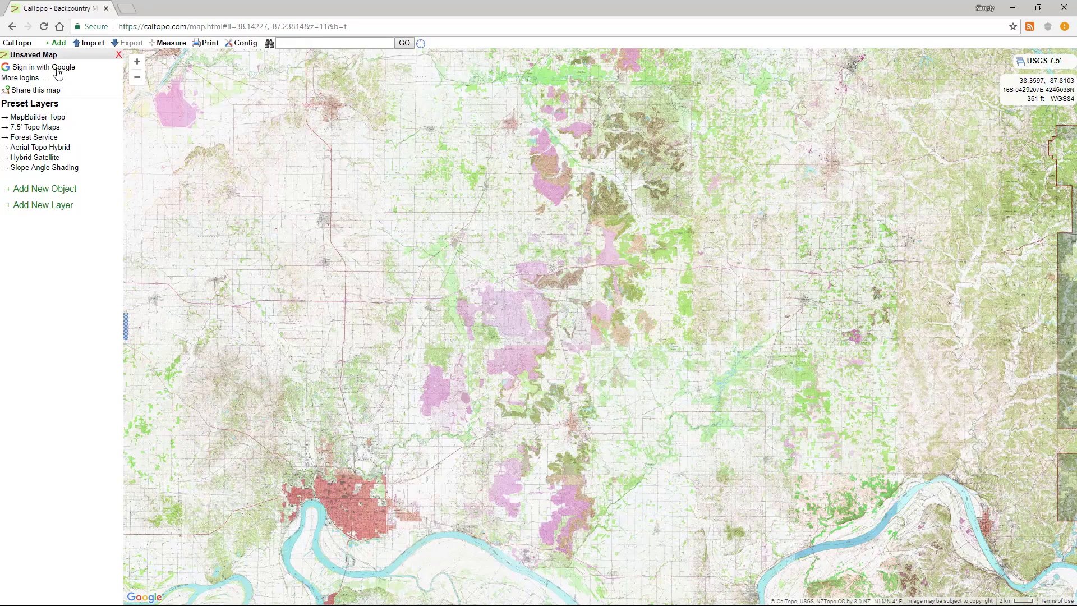
Show the additional login options and sign in with a Google account, choosing the second listed account.
left_click(35, 79)
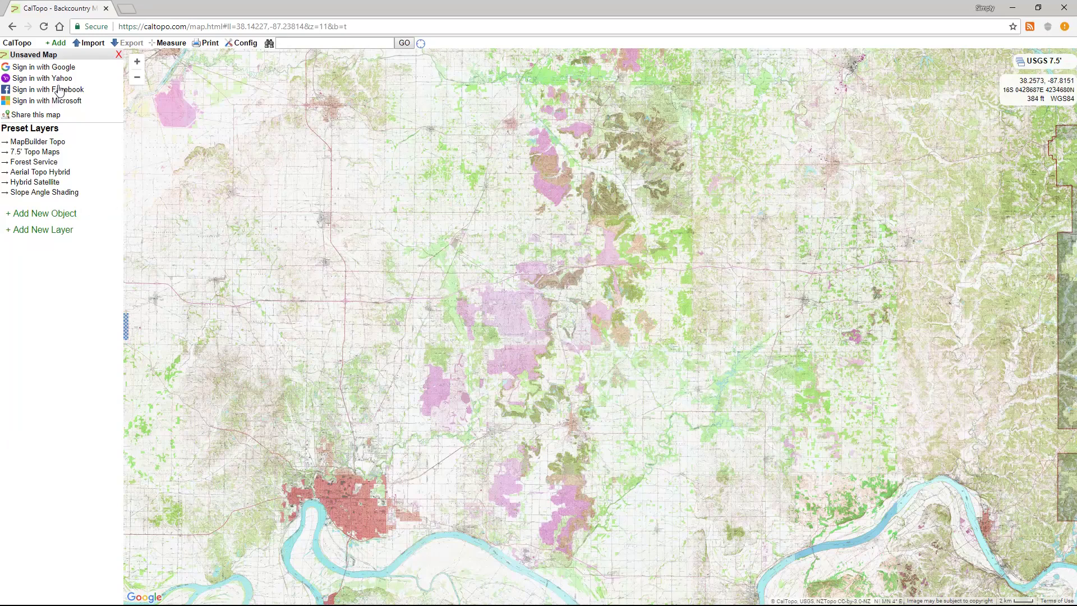
left_click(51, 67)
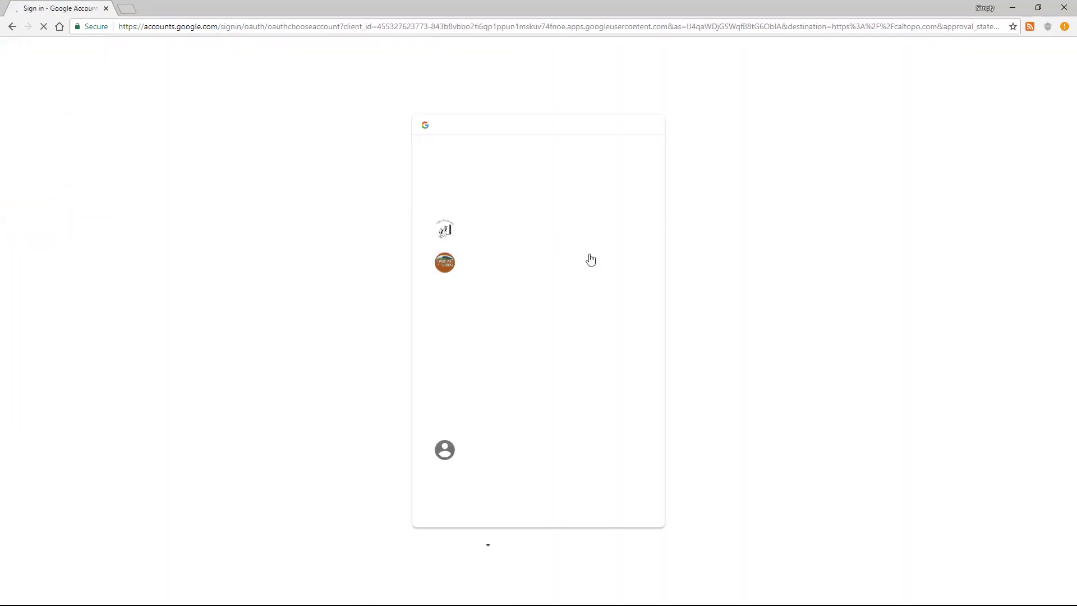
left_click(513, 262)
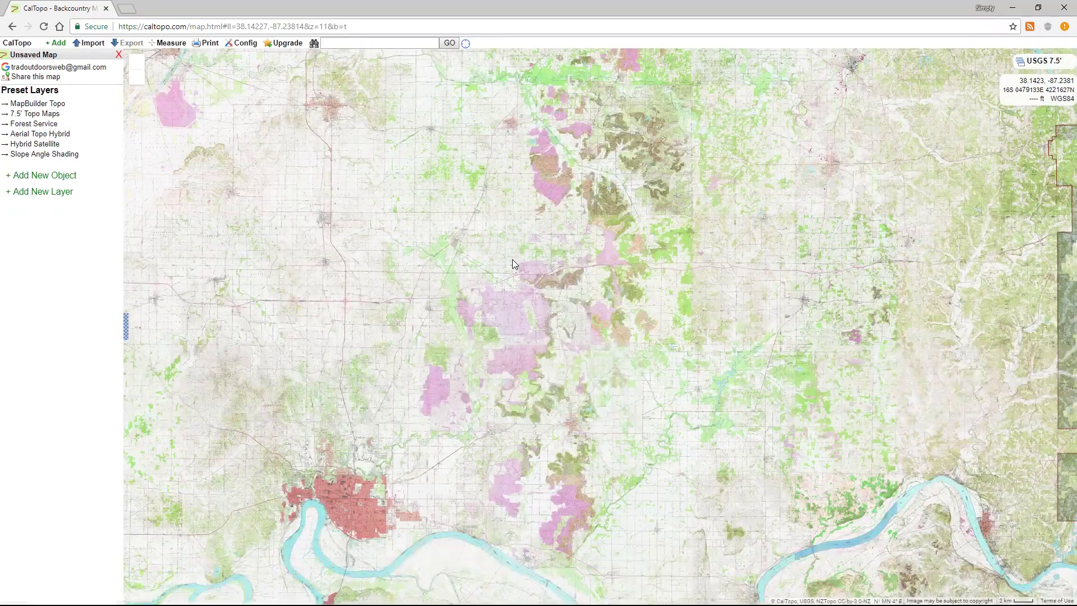
Open the account details and review the upgrade plans available for the free account, closing the plan page when done.
left_click(94, 68)
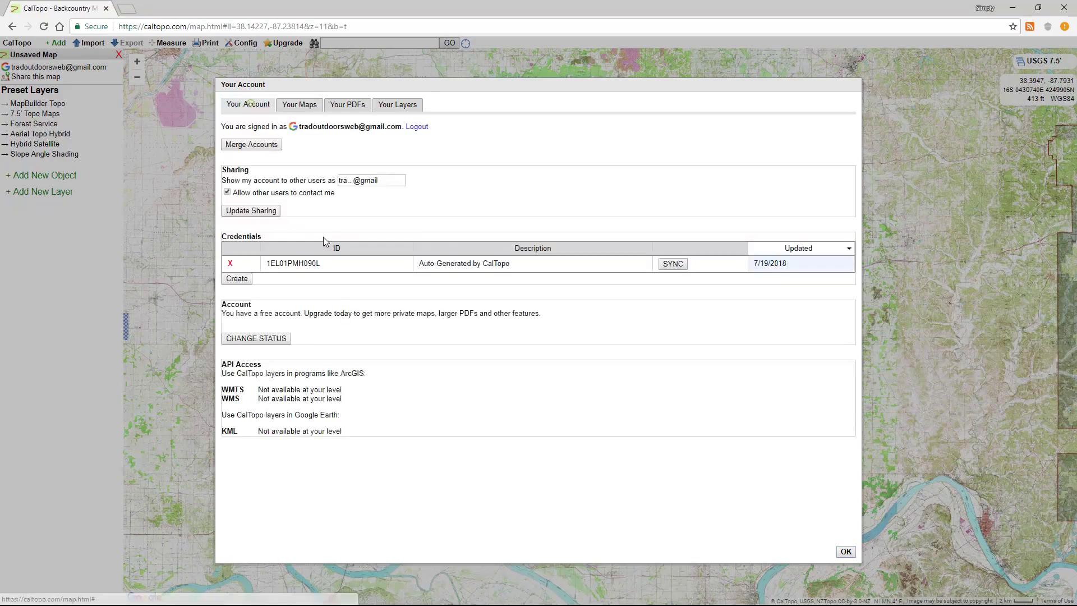
left_click(256, 339)
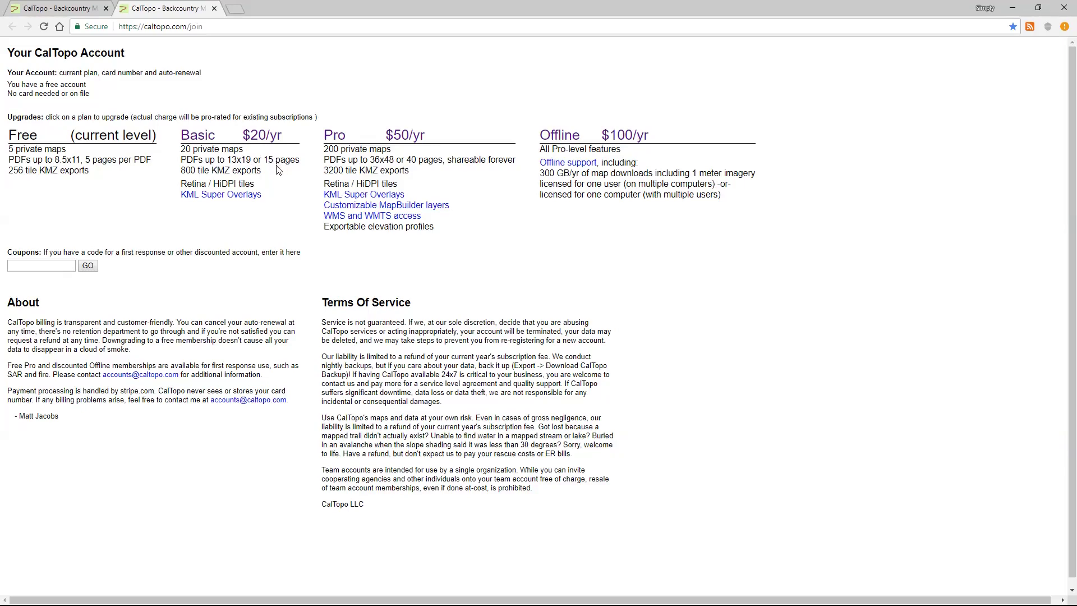
left_click(214, 8)
Log out of the current account and sign back in with the first listed Google account.
left_click(417, 127)
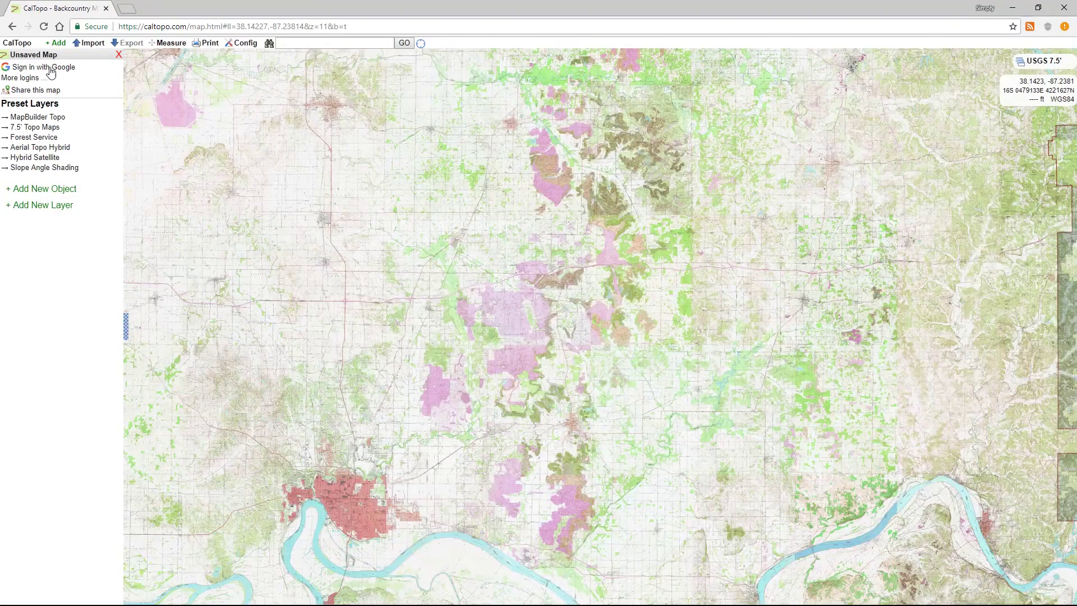
left_click(73, 70)
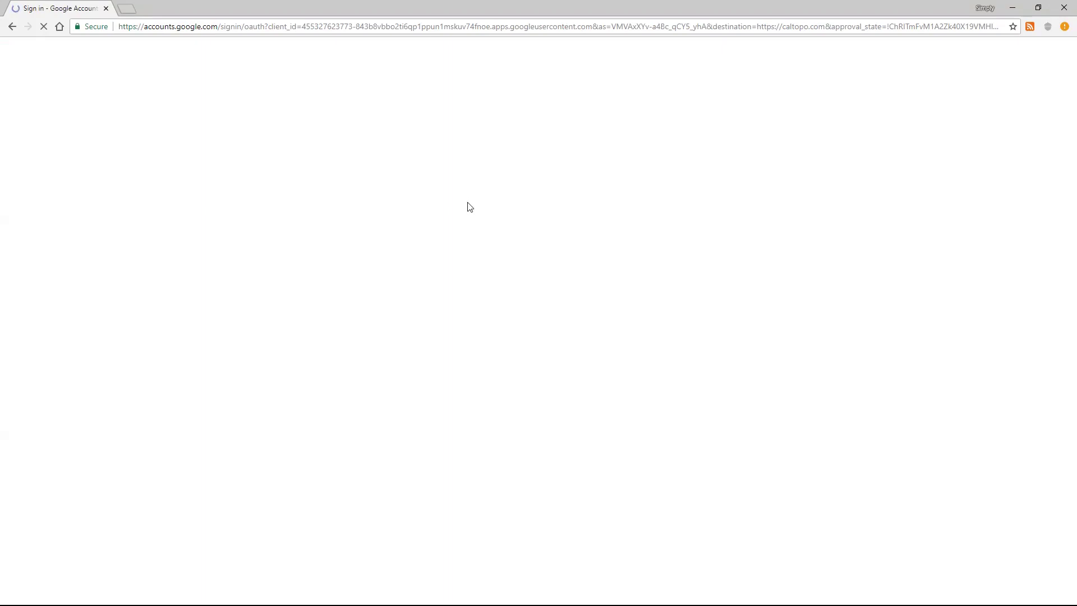
left_click(503, 224)
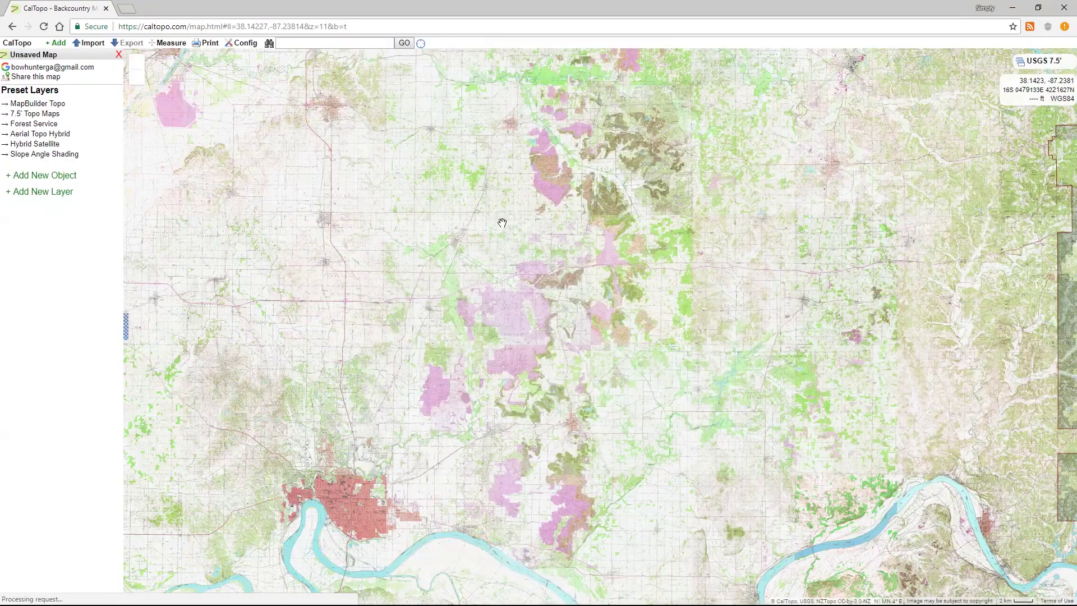
Open this account's details and review its membership level and upgrade plans, closing the plan page when done.
left_click(52, 67)
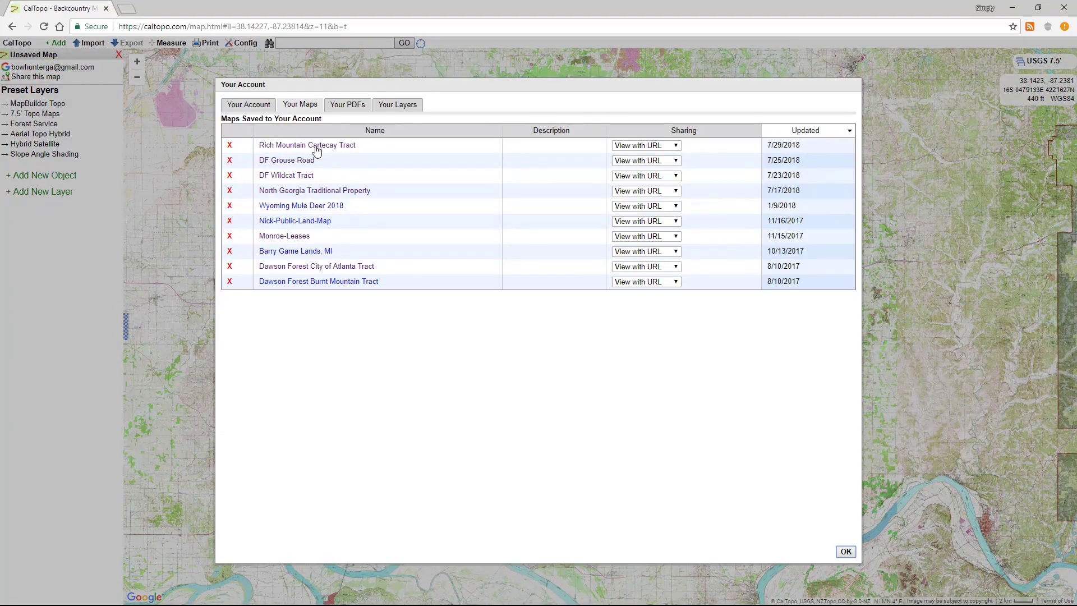
left_click(257, 110)
left_click(247, 337)
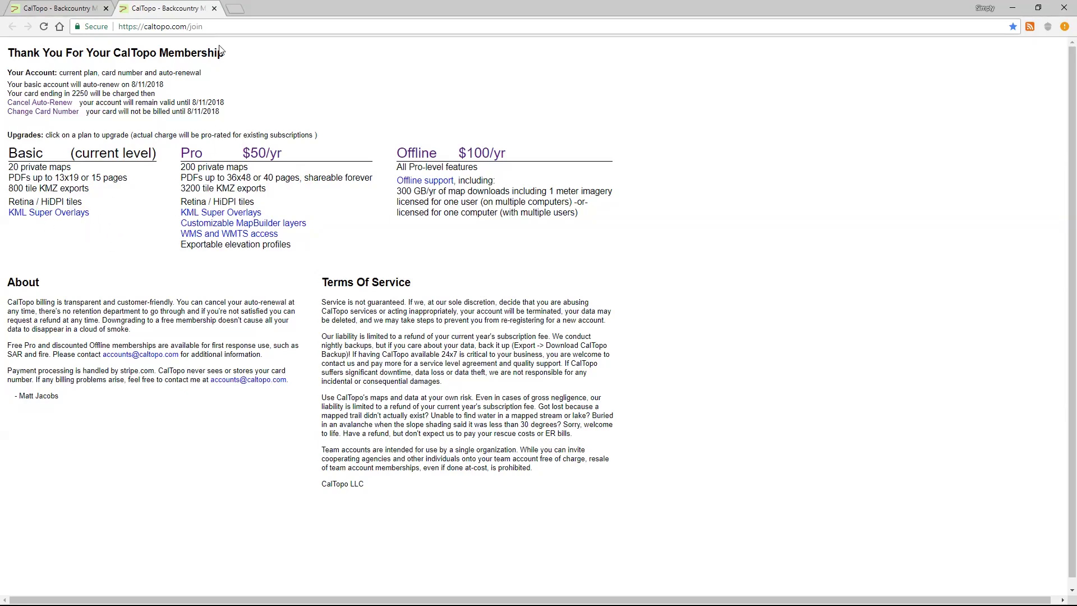
left_click(214, 9)
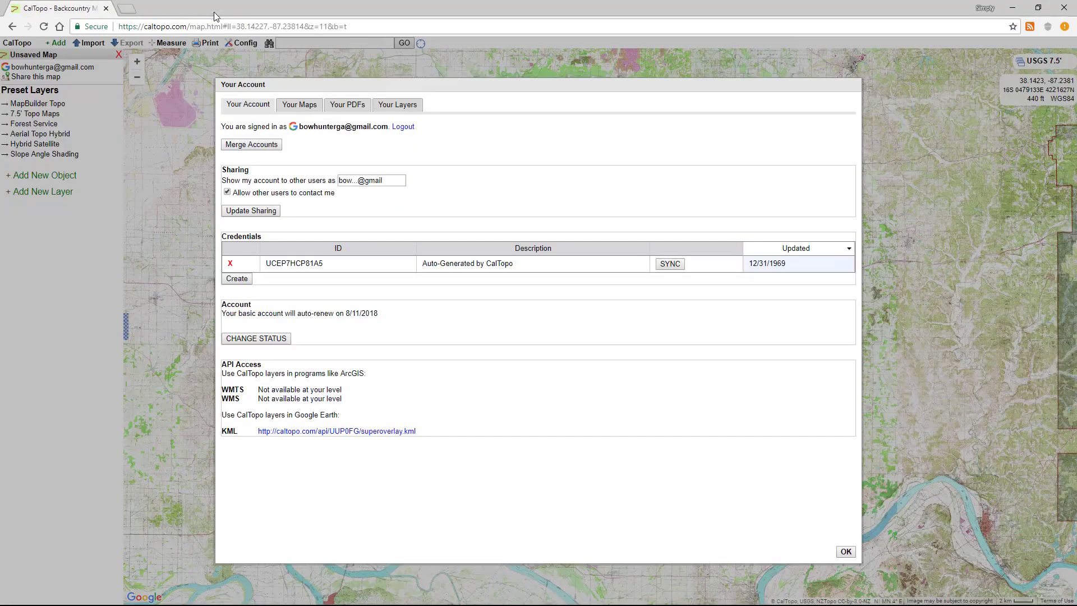
Open the map Rich Mountain Cartecay Tract from the maps saved to the account.
left_click(295, 108)
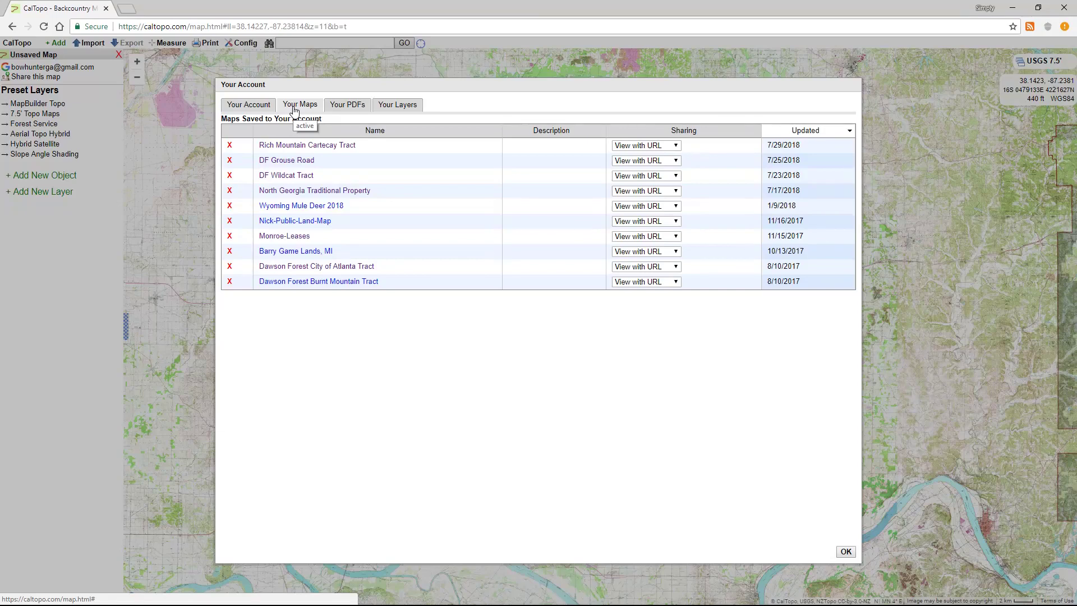
left_click(333, 147)
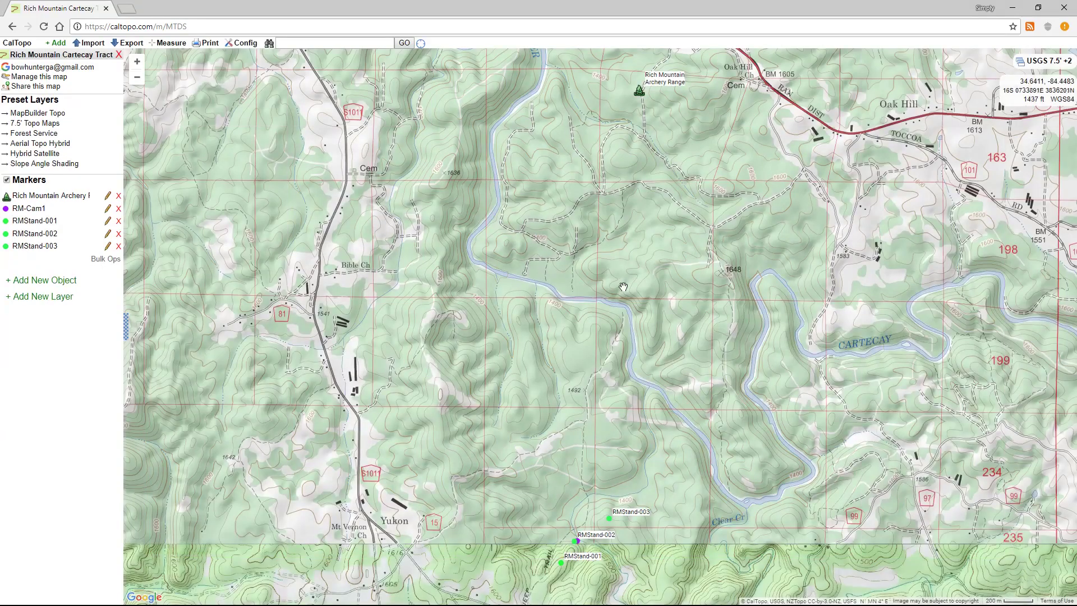
Display the area south of the Rich Mountain Archery Range marker with the MapBuilder Topo preset layer.
left_click_drag(623, 286, 494, 302)
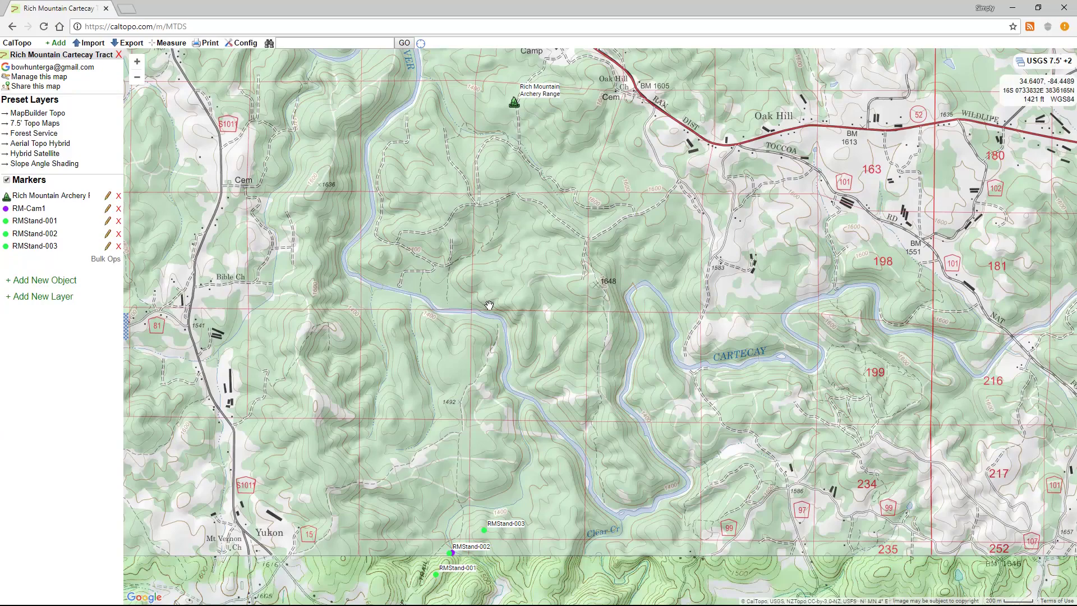
scroll(487, 303, "up", 1)
mouse_move(558, 174)
left_mouse_down()
mouse_move(605, 361)
mouse_move(596, 395)
mouse_move(583, 372)
left_mouse_up()
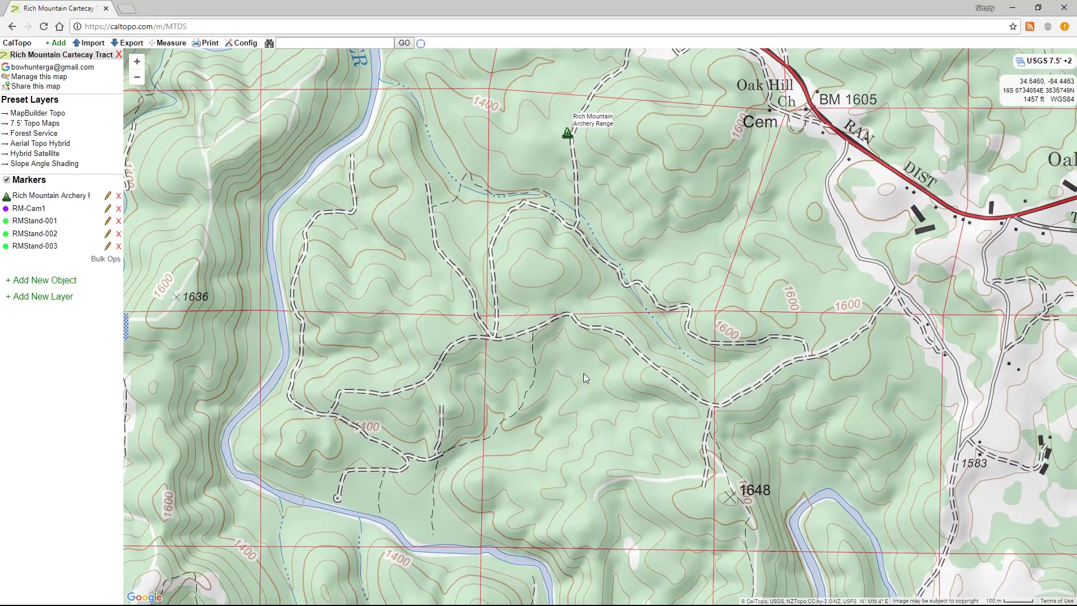
left_click(40, 114)
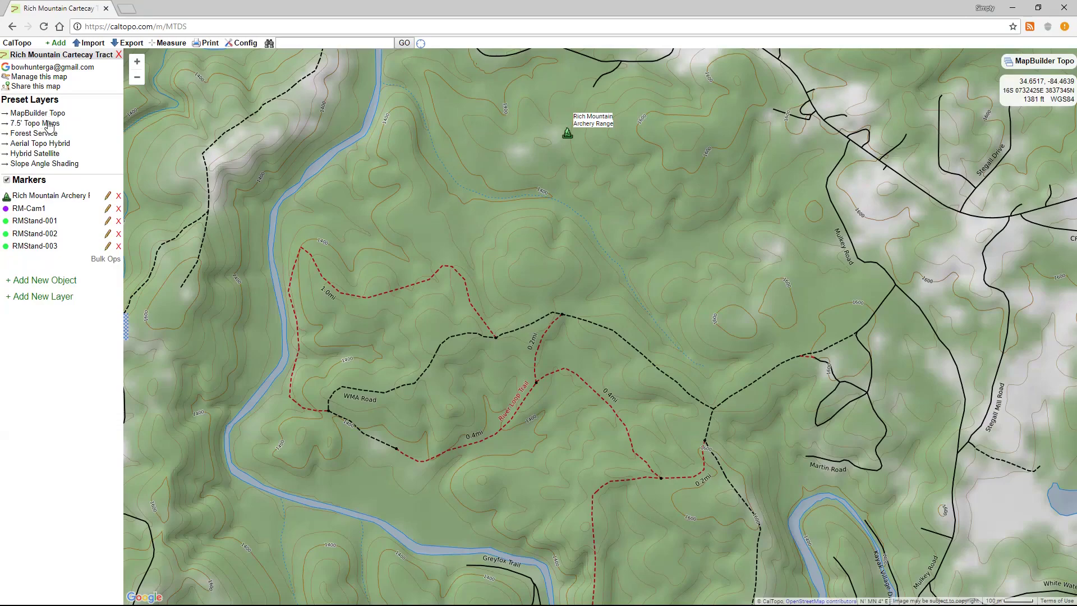
Switch to the 7.5' Topo Maps preset layer and examine how the neighbouring quadrangle sheets meet across the wider region.
left_click(49, 124)
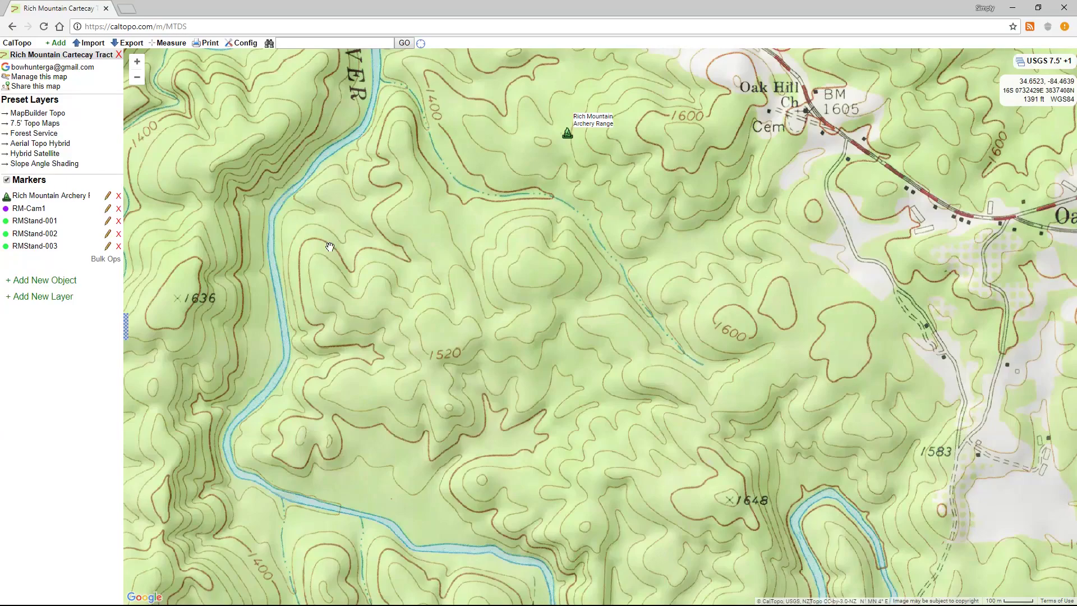
scroll(377, 275, "down", 2)
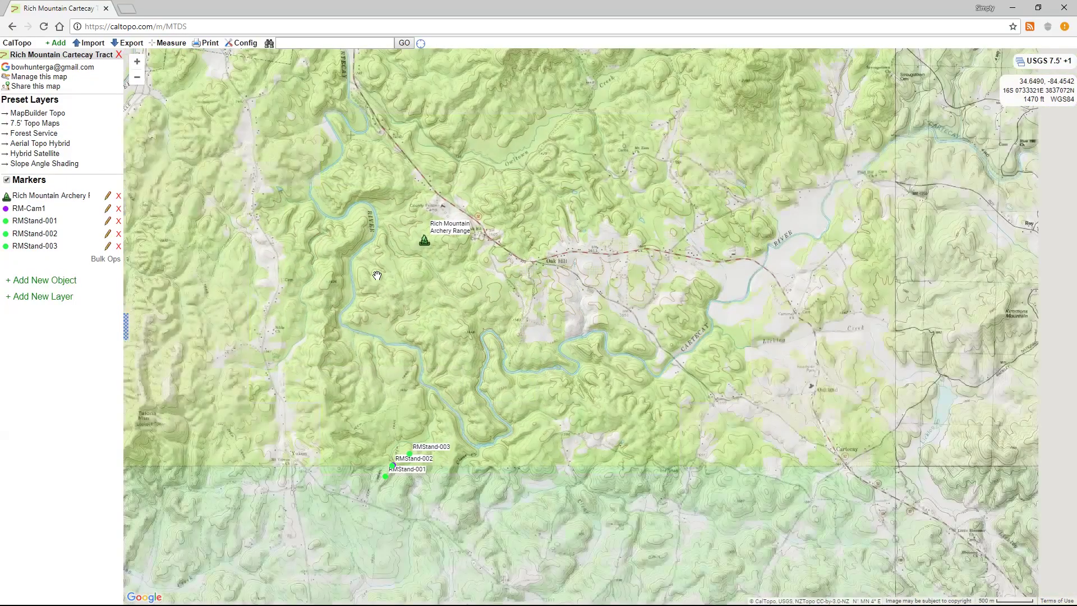
left_click_drag(586, 355, 363, 274)
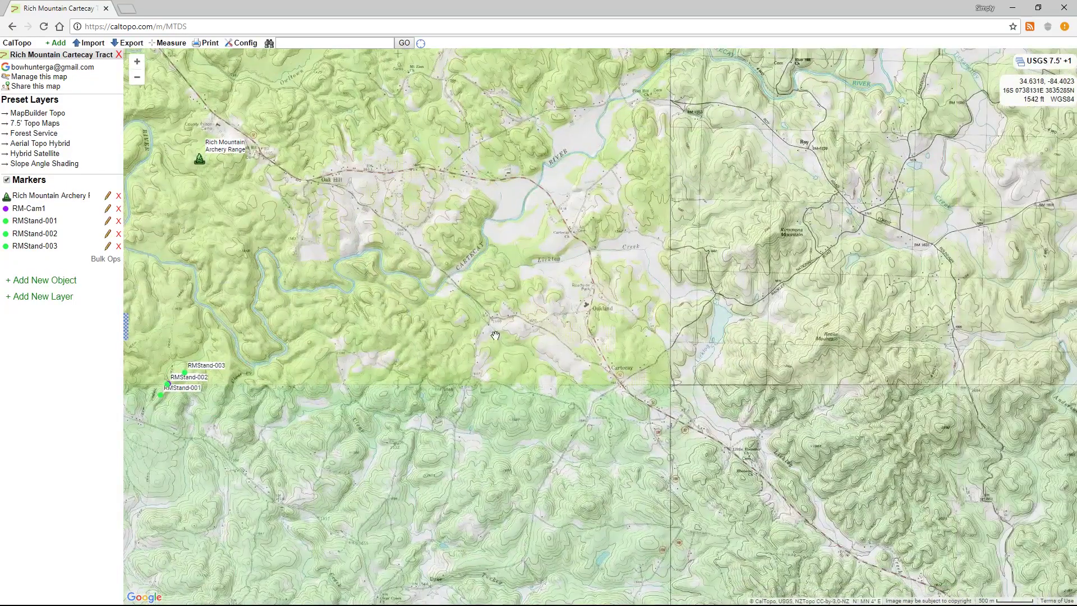
scroll(493, 315, "down", 3)
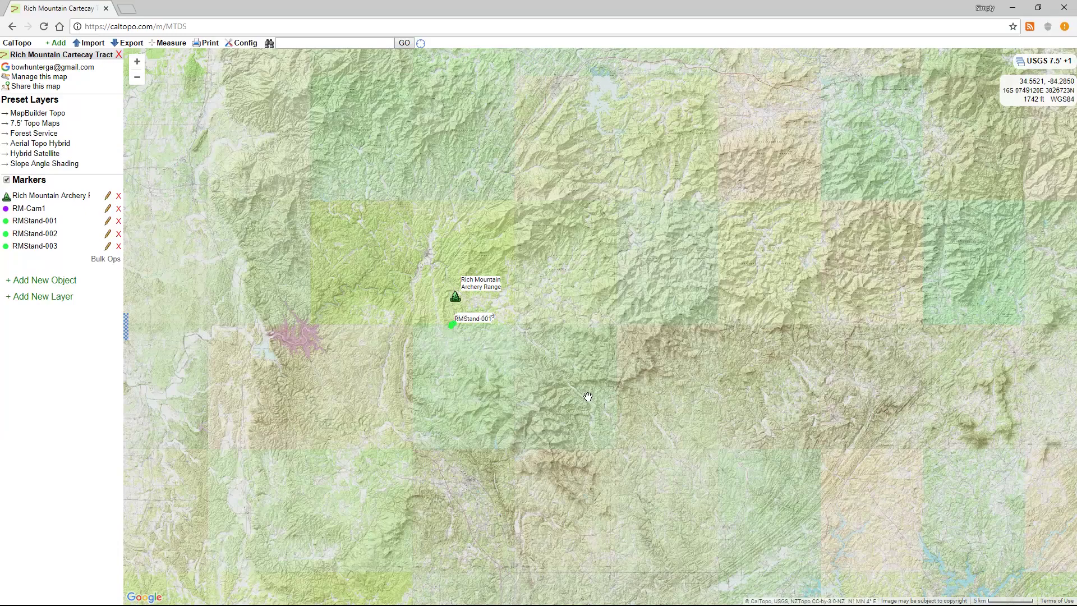
Examine the topographic detail around Marion, Bird Mountain and Bucktown Creek, including contours, creeks and roads across the sheet boundaries.
scroll(620, 379, "up", 2)
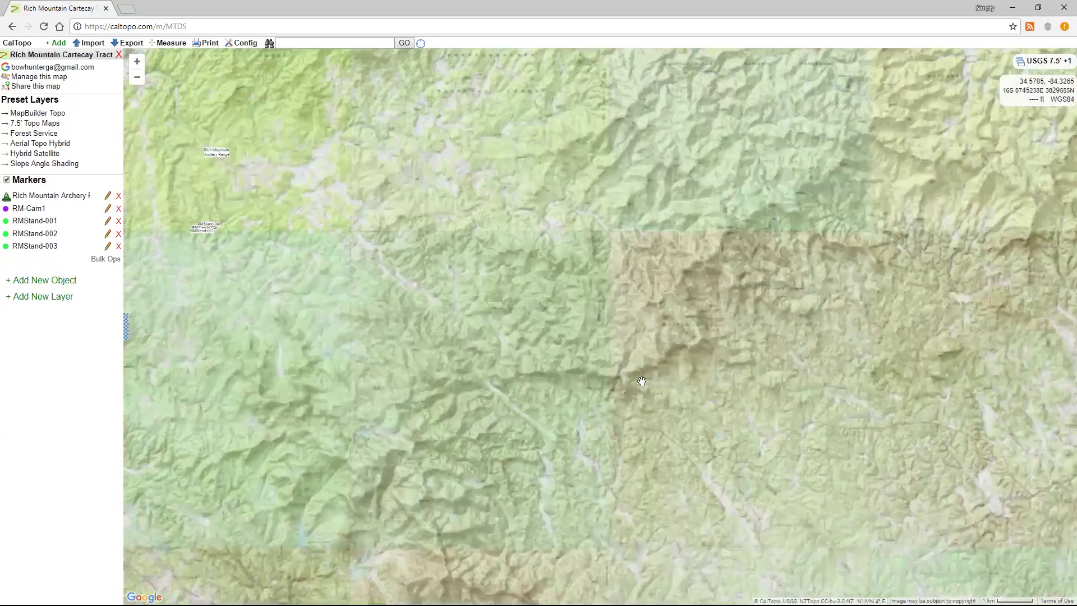
left_click_drag(471, 270, 430, 322)
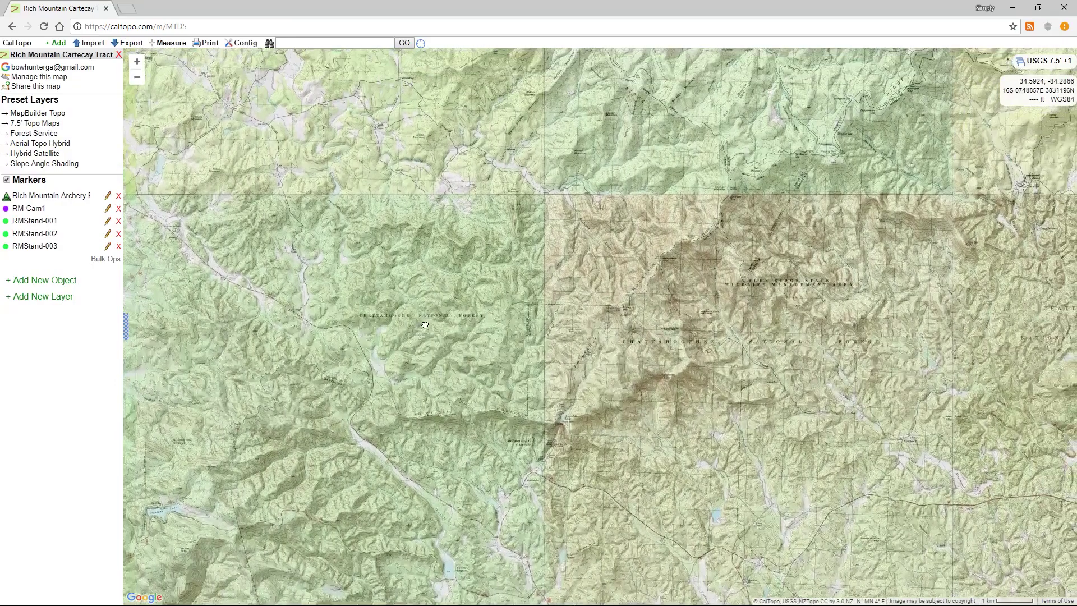
scroll(609, 324, "up", 1)
left_click_drag(641, 227, 678, 389)
left_click_drag(525, 247, 591, 307)
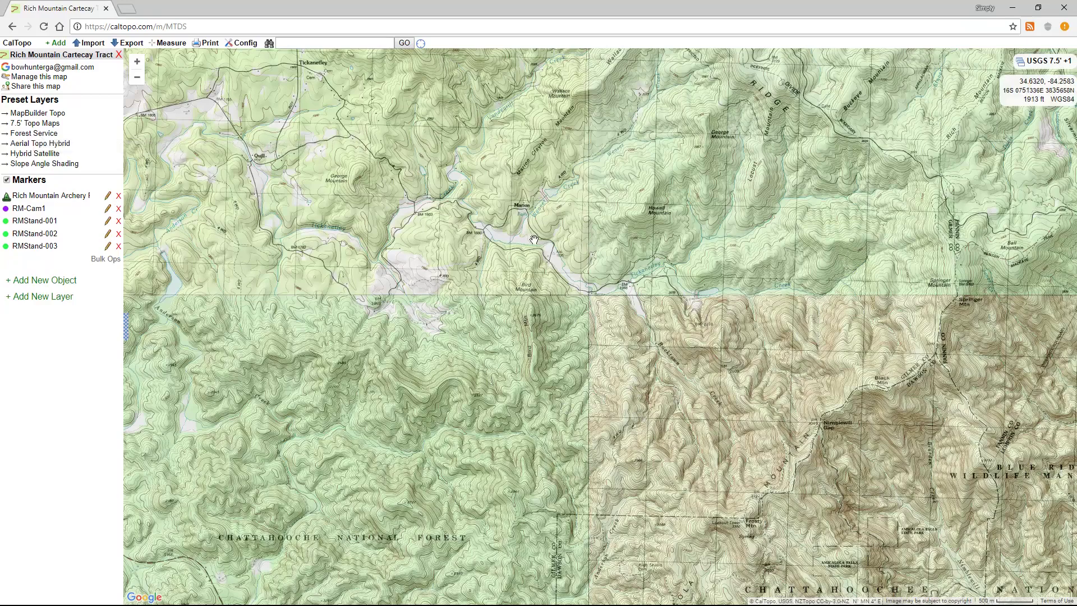
scroll(533, 240, "up", 1)
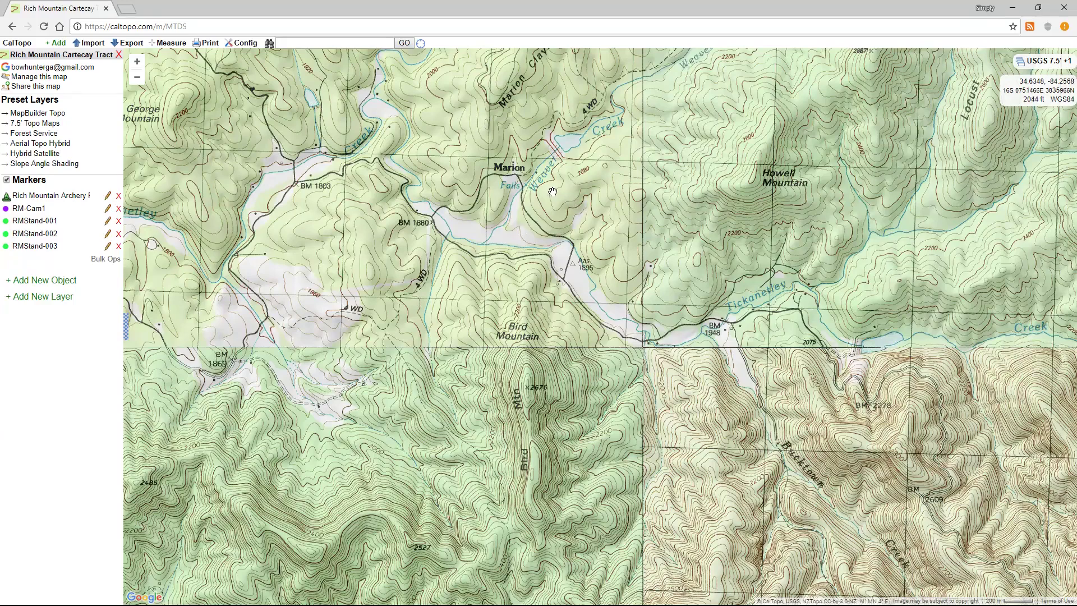
left_click_drag(559, 201, 578, 266)
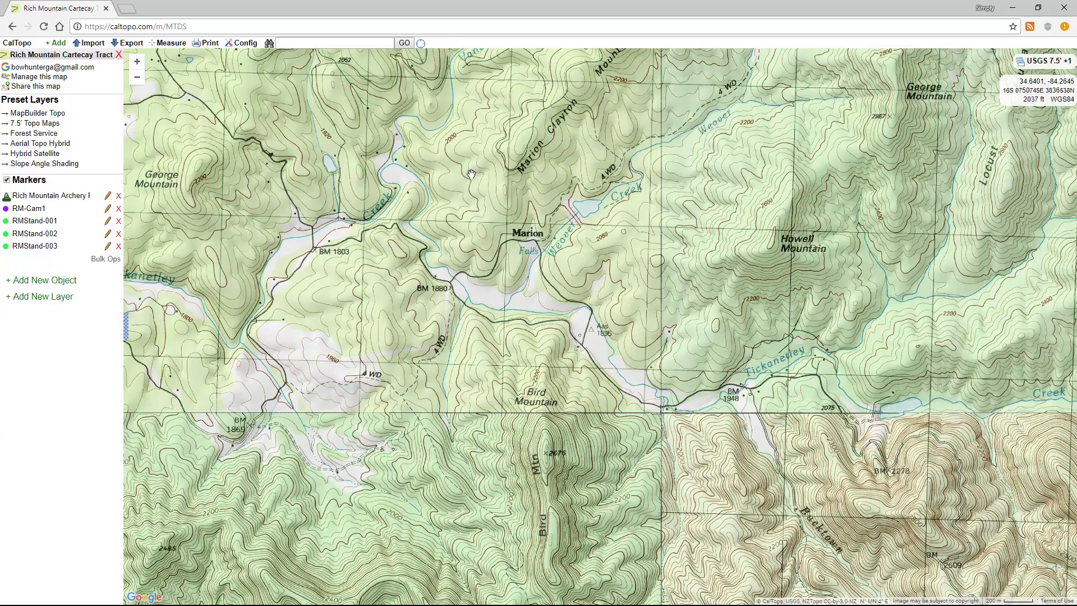
left_click_drag(904, 529, 782, 451)
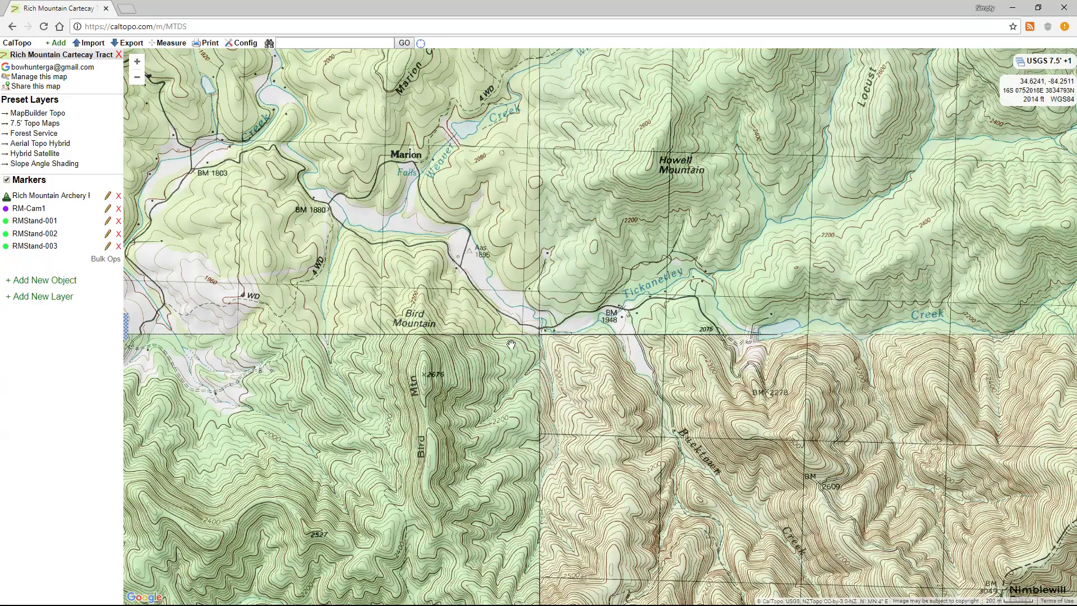
Switch to the Forest Service preset layer and examine its coverage of the surrounding national forest area.
left_click(45, 134)
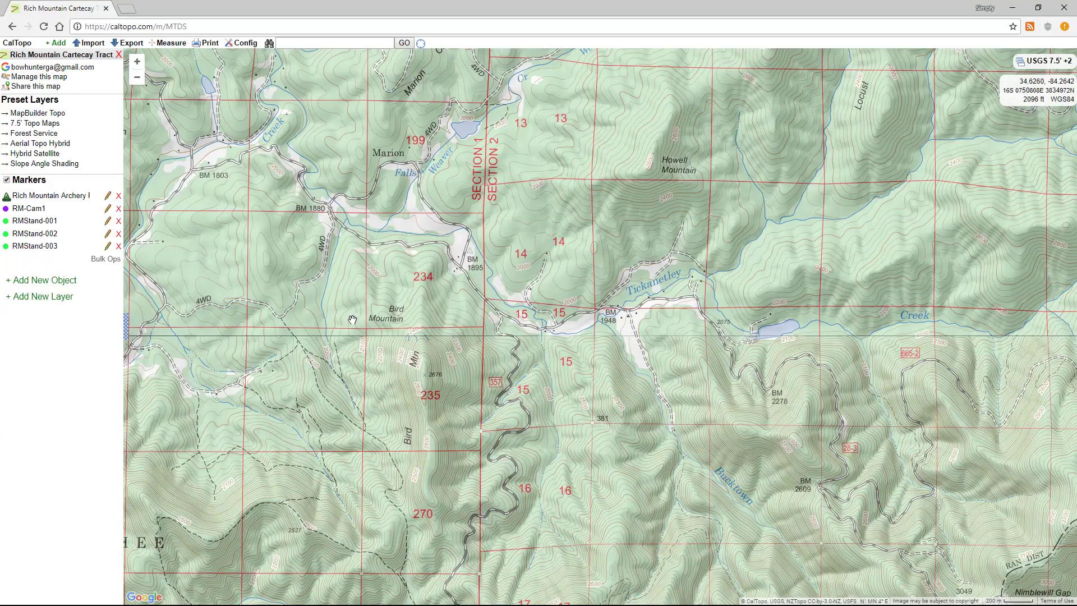
scroll(439, 277, "down", 3)
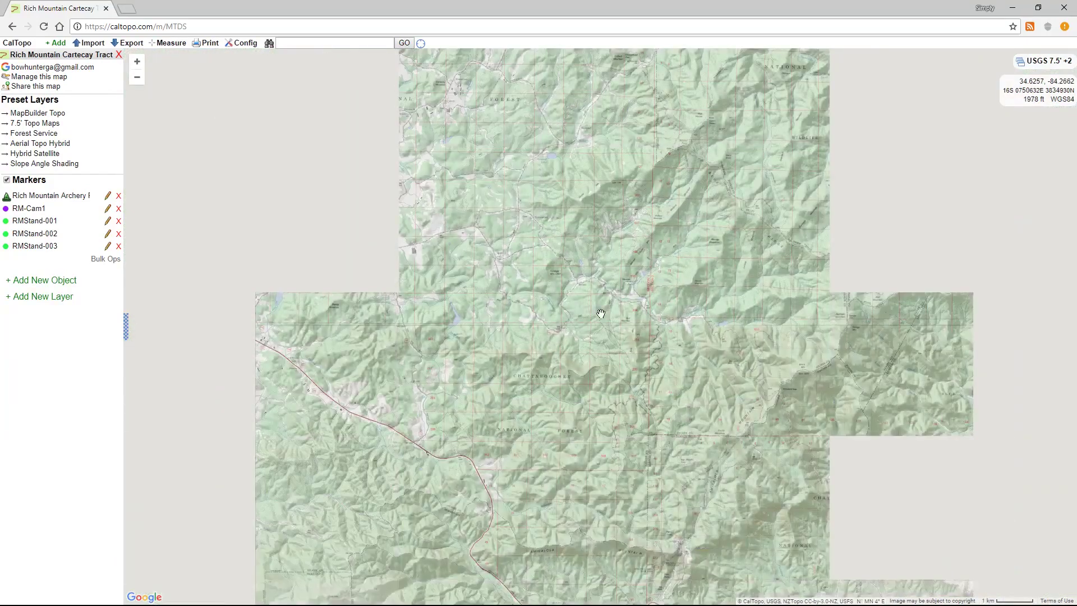
left_click_drag(593, 296, 638, 388)
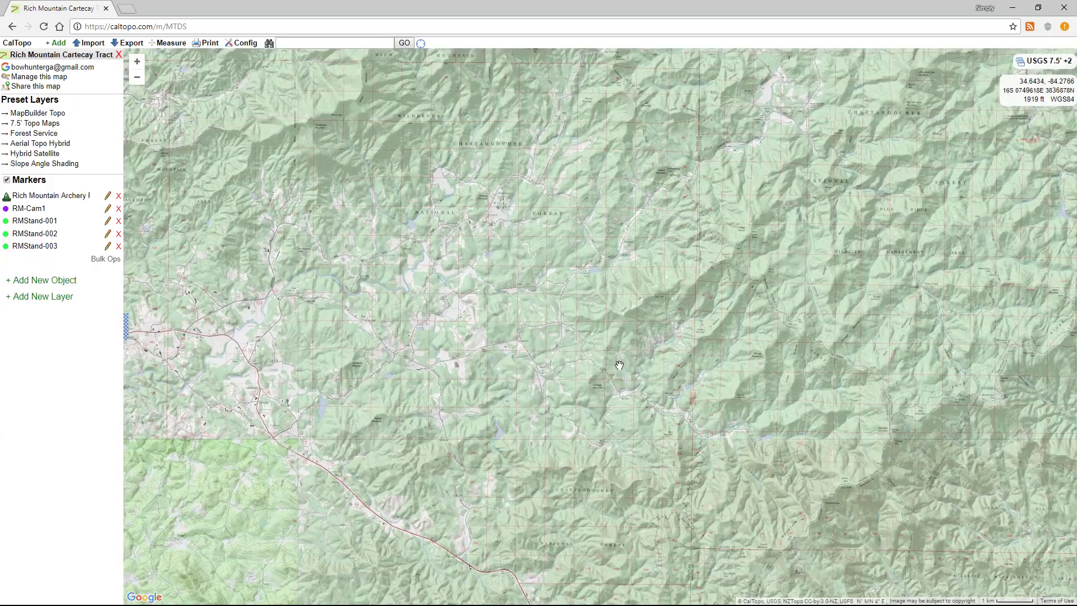
Center the map on the Rich Mountain Archery Range marker to inspect the Forest Service layer around it.
double_click(49, 196)
left_click(666, 244)
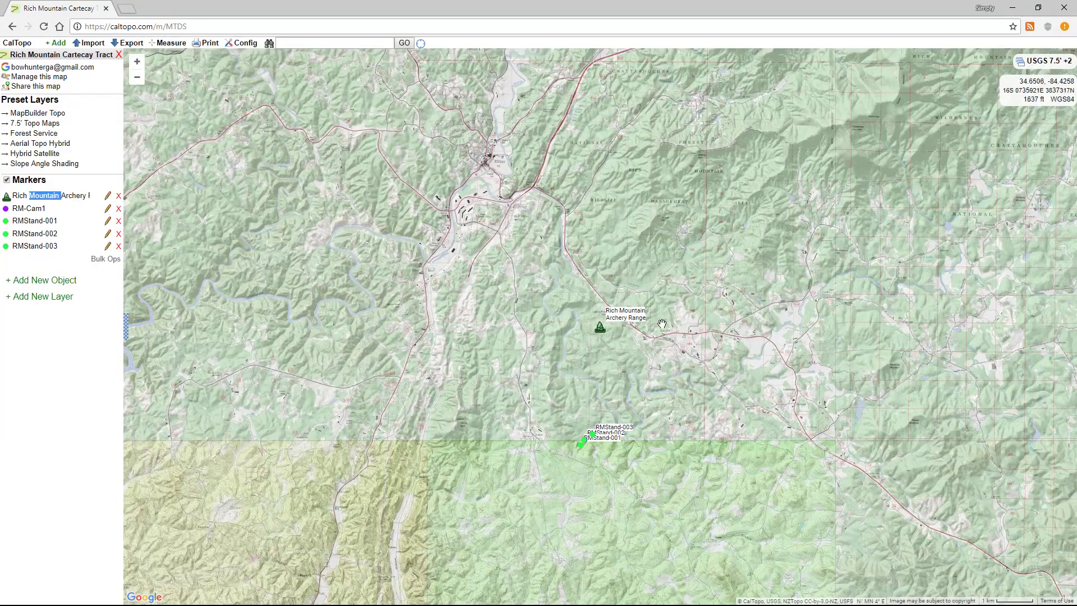
scroll(660, 324, "up", 1)
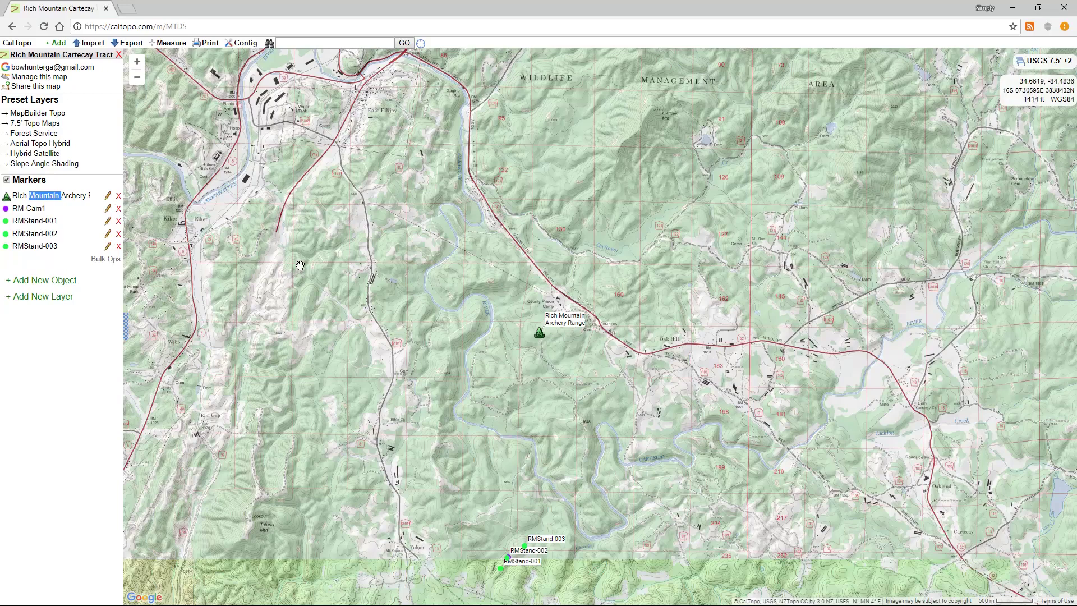
Compare the Aerial Topo Hybrid, Hybrid Satellite and Slope Angle Shading preset layers around the Rich Mountain Archery Range.
left_click(42, 153)
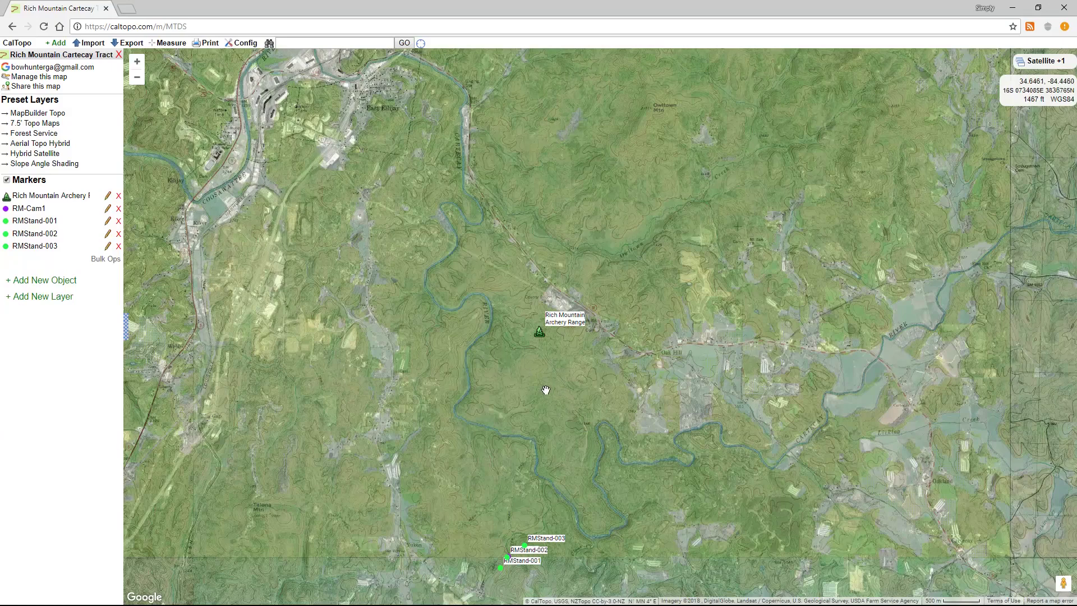
scroll(546, 389, "up", 1)
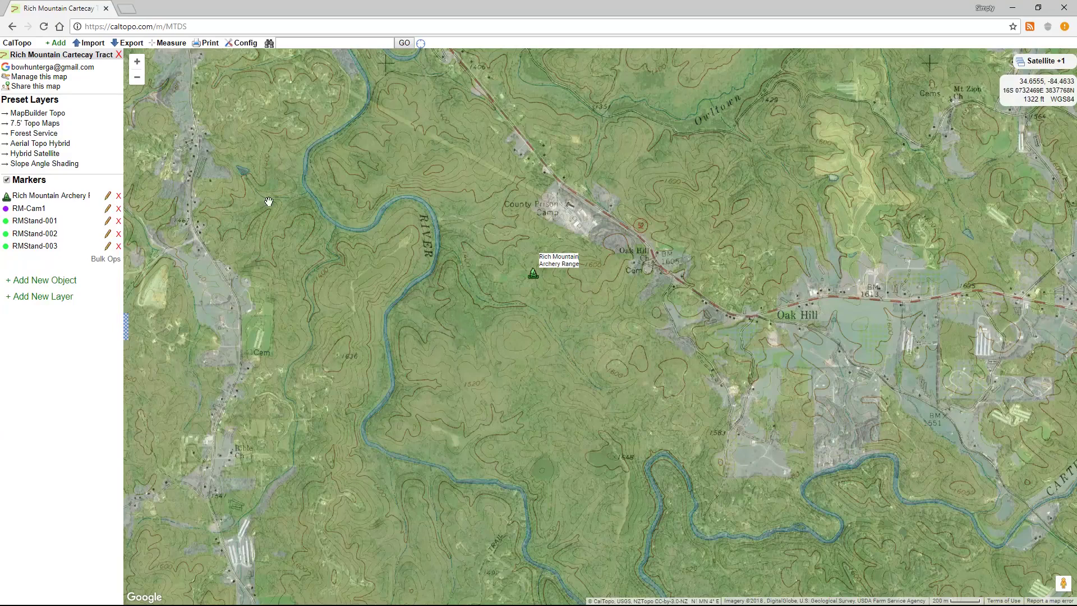
left_click(49, 154)
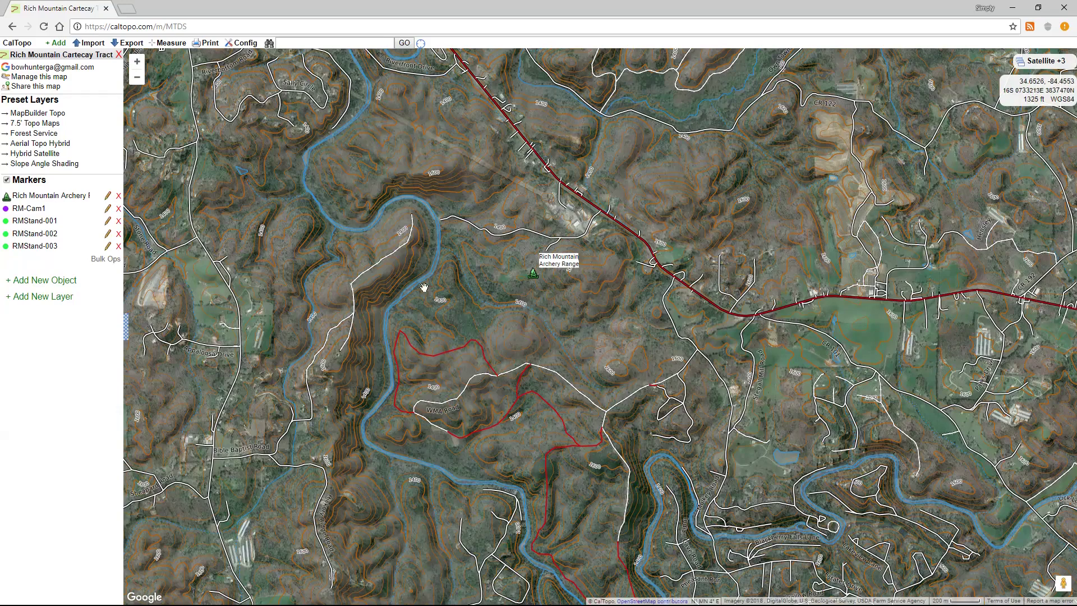
left_click(47, 165)
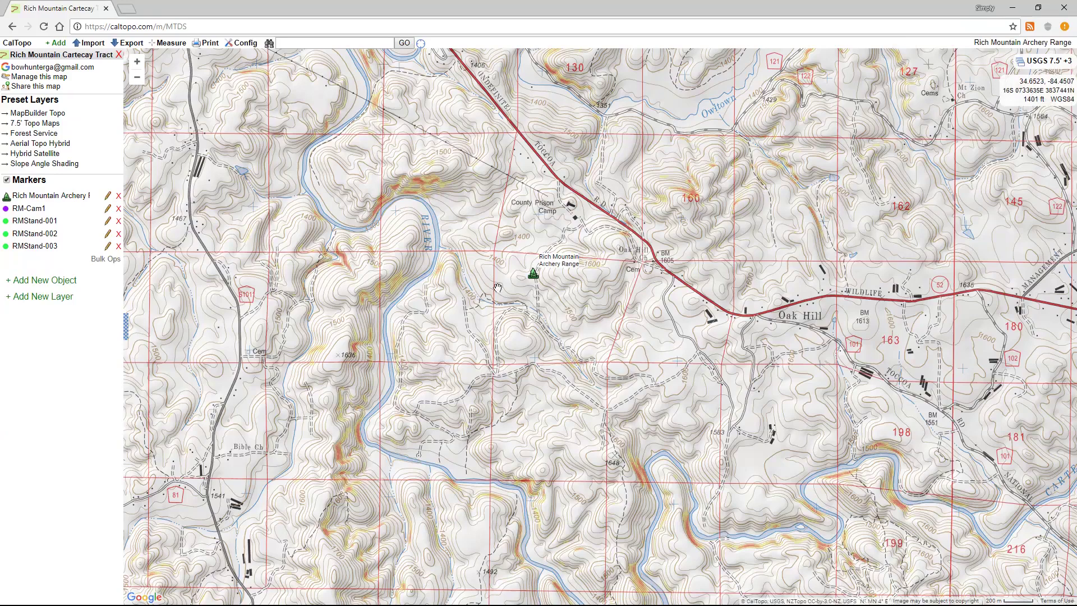
Examine the slope angle shading along the river bends and steep banks south of the Rich Mountain Archery Range.
mouse_move(503, 292)
left_mouse_down()
mouse_move(684, 259)
mouse_move(532, 259)
mouse_move(510, 283)
left_mouse_up()
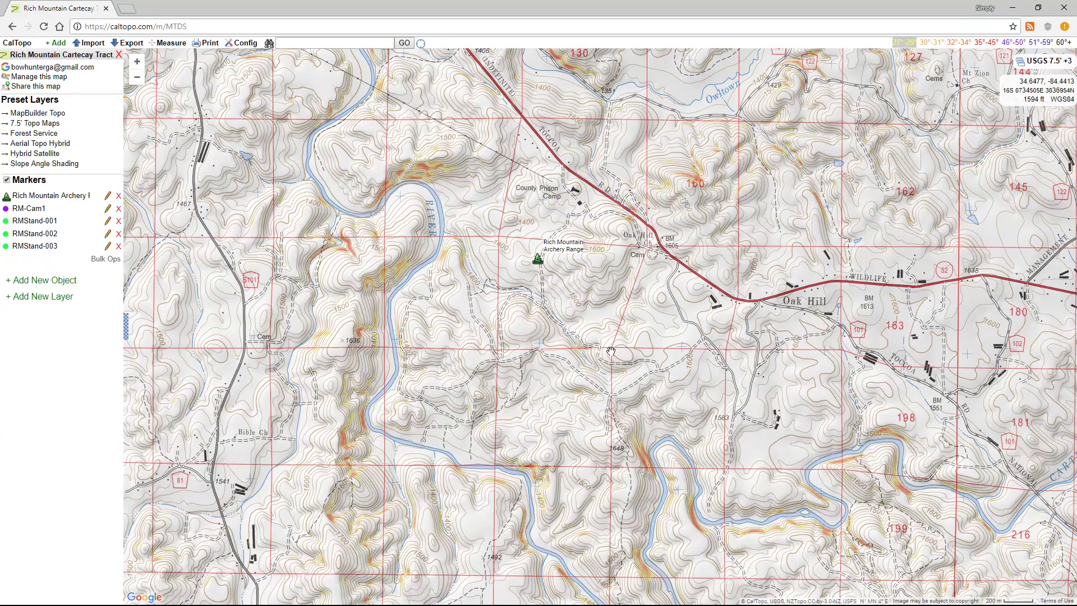
scroll(679, 413, "up", 1)
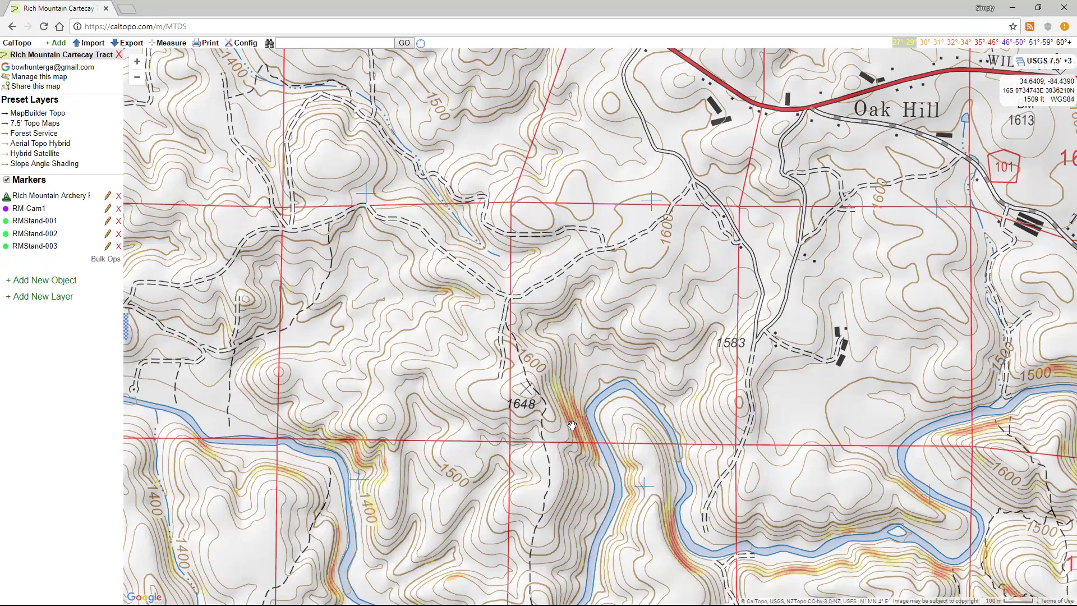
left_click_drag(571, 425, 566, 396)
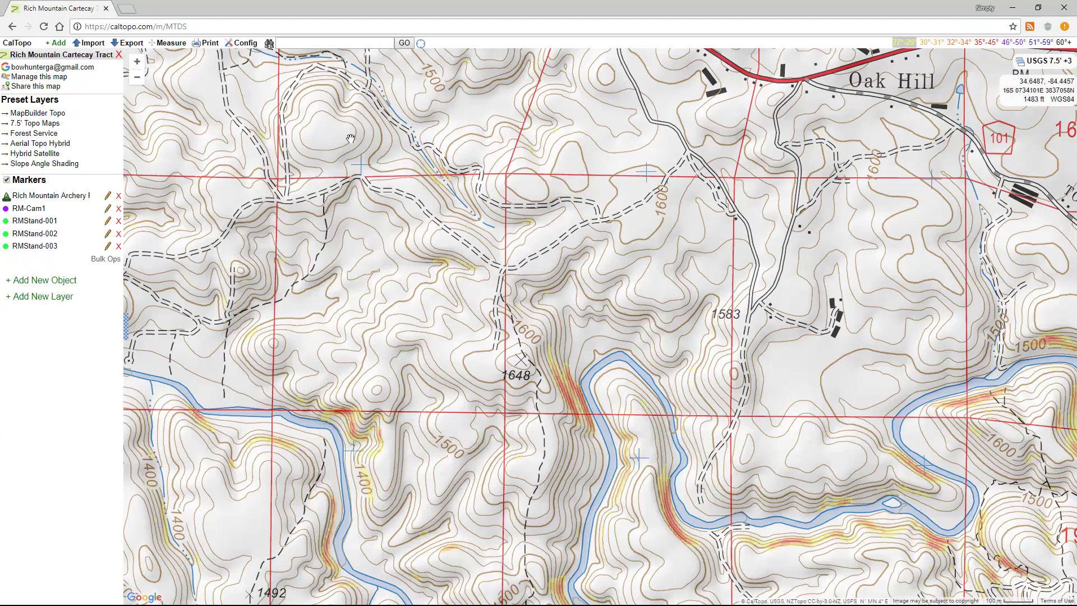
Switch to the Forest Service preset layer and add the Slope Angle Shading overlay to it.
left_click(50, 134)
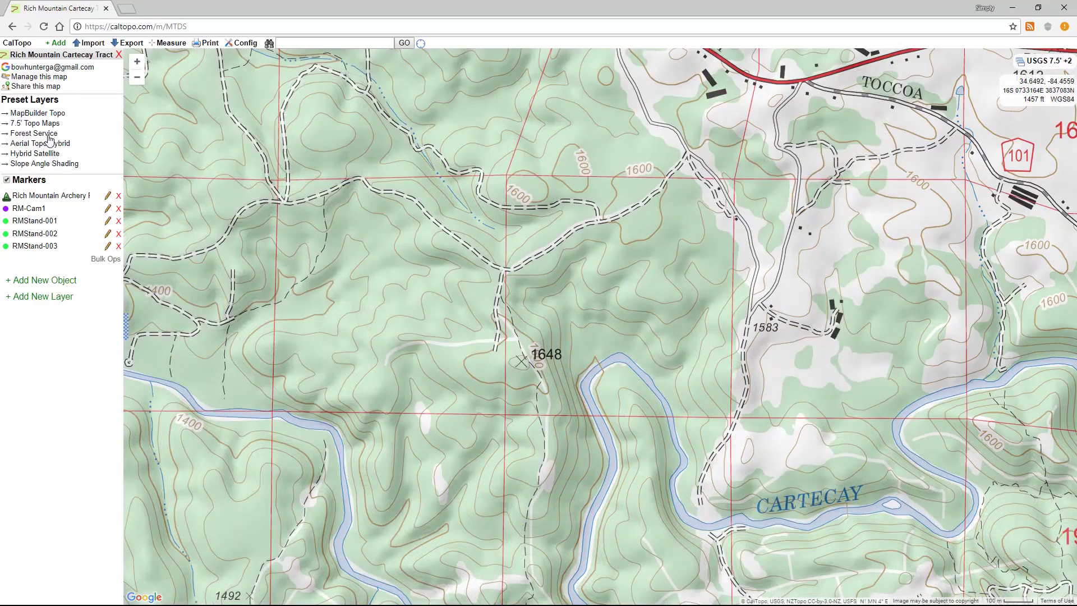
mouse_move(424, 272)
left_mouse_down()
mouse_move(501, 368)
mouse_move(511, 336)
mouse_move(527, 332)
left_mouse_up()
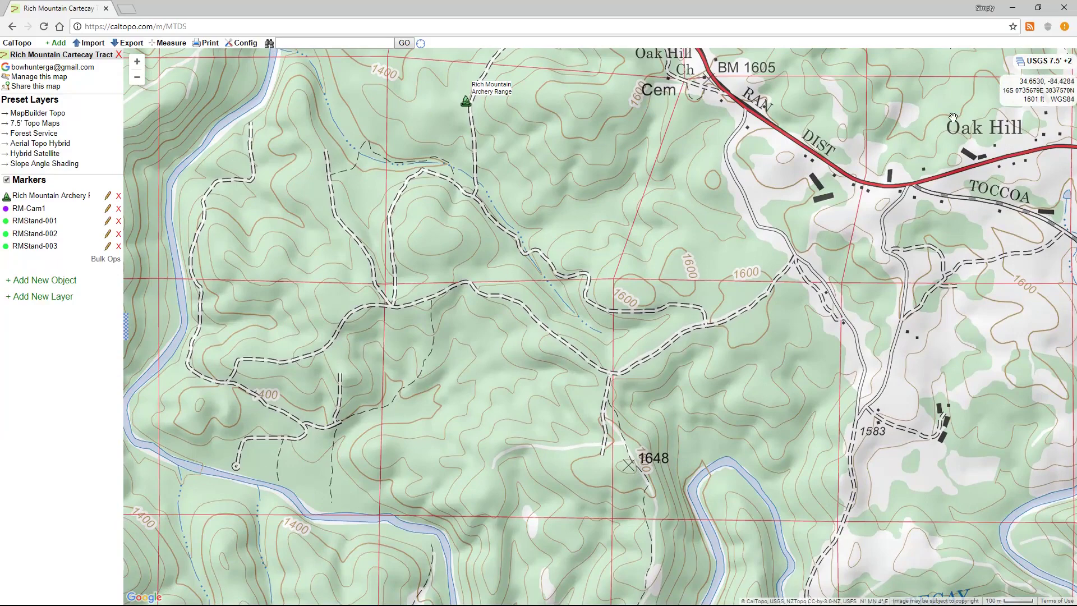
mouse_move(1046, 62)
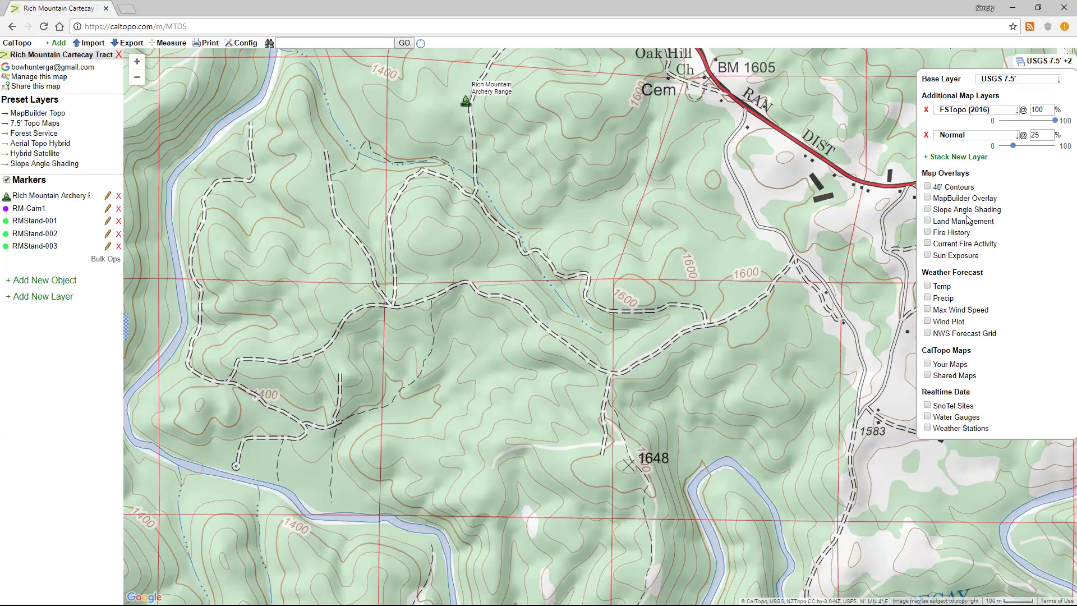
left_click(927, 210)
left_click_drag(702, 431, 665, 348)
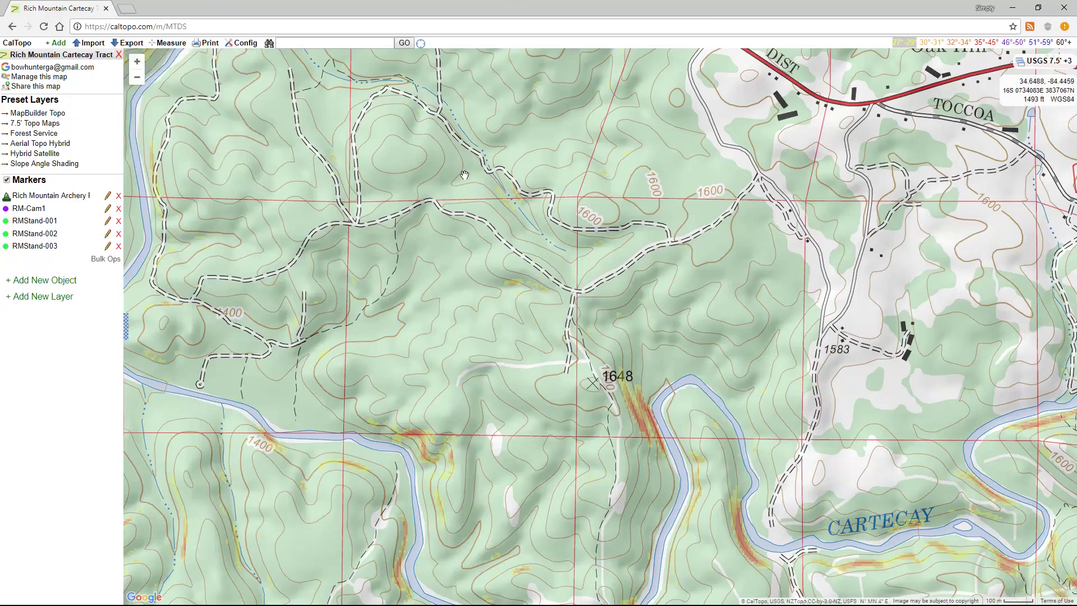
Inspect the label, coordinates, folder and style settings of the Rich Mountain Archery Range marker, leaving them unedited.
scroll(493, 195, "down", 2)
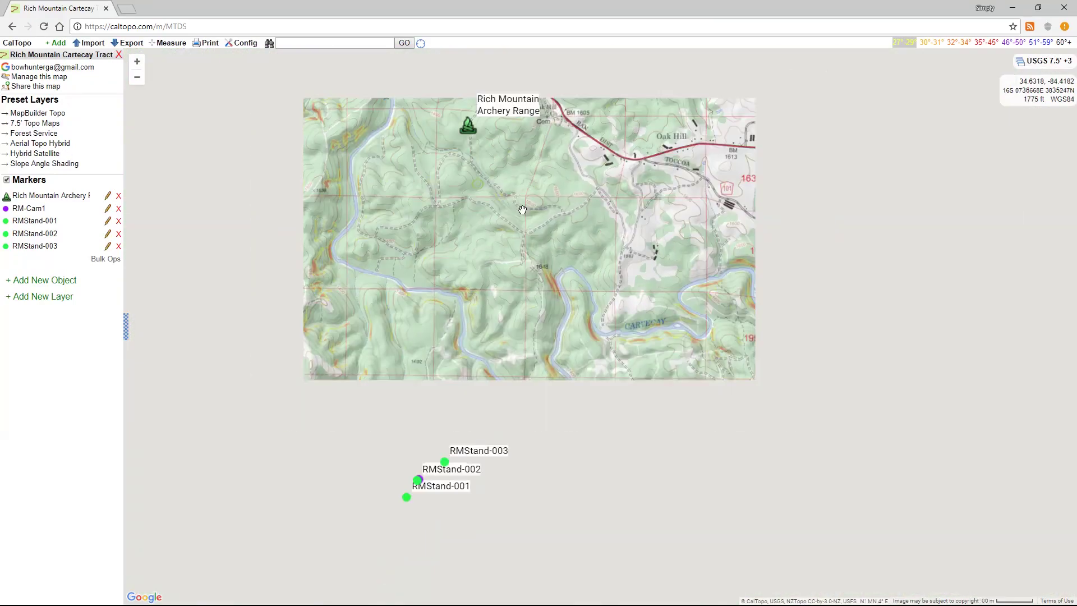
left_click_drag(522, 210, 569, 236)
scroll(568, 232, "up", 4)
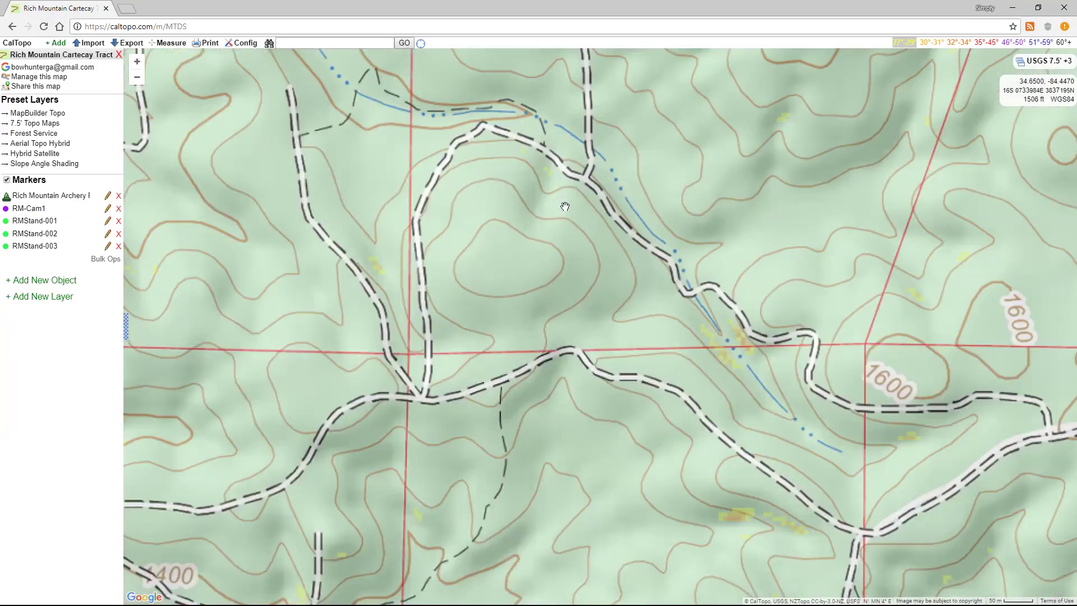
left_click_drag(565, 206, 621, 404)
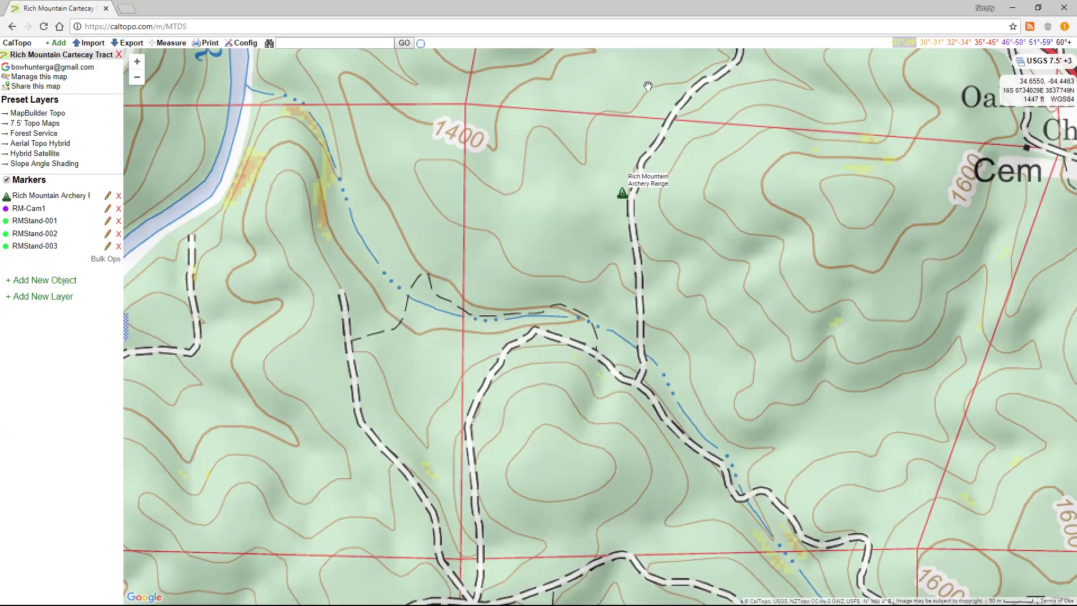
left_click_drag(621, 217, 630, 260)
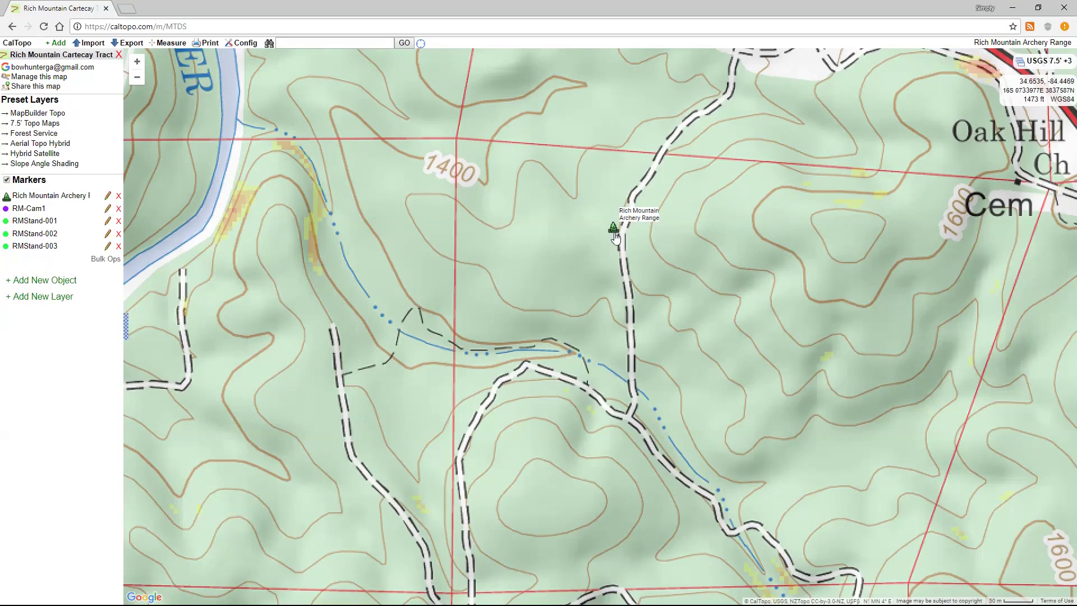
left_click(108, 195)
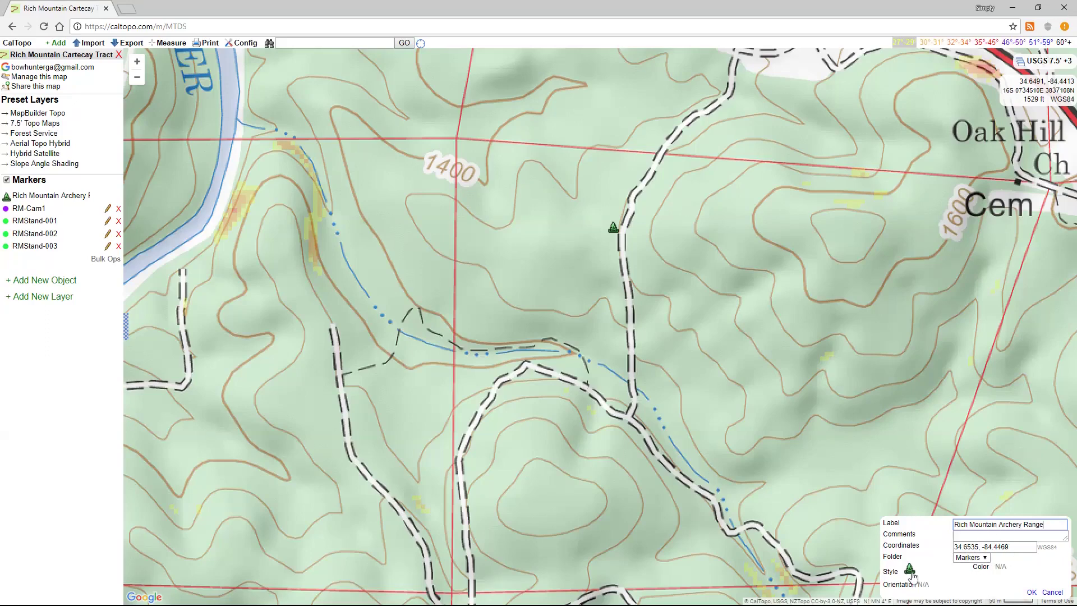
left_click(1047, 592)
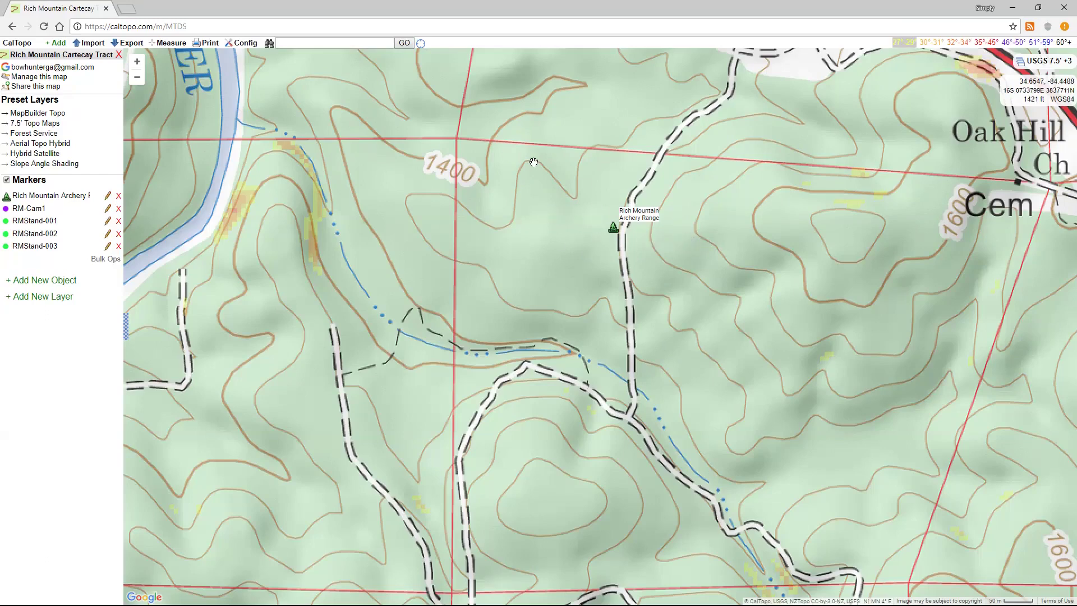
Add a new marker on the ridge southeast of the Rich Mountain Archery Range, at about 34.6518, -84.4433.
mouse_move(693, 318)
left_mouse_down()
mouse_move(664, 301)
mouse_move(637, 256)
mouse_move(554, 282)
mouse_move(523, 273)
left_mouse_up()
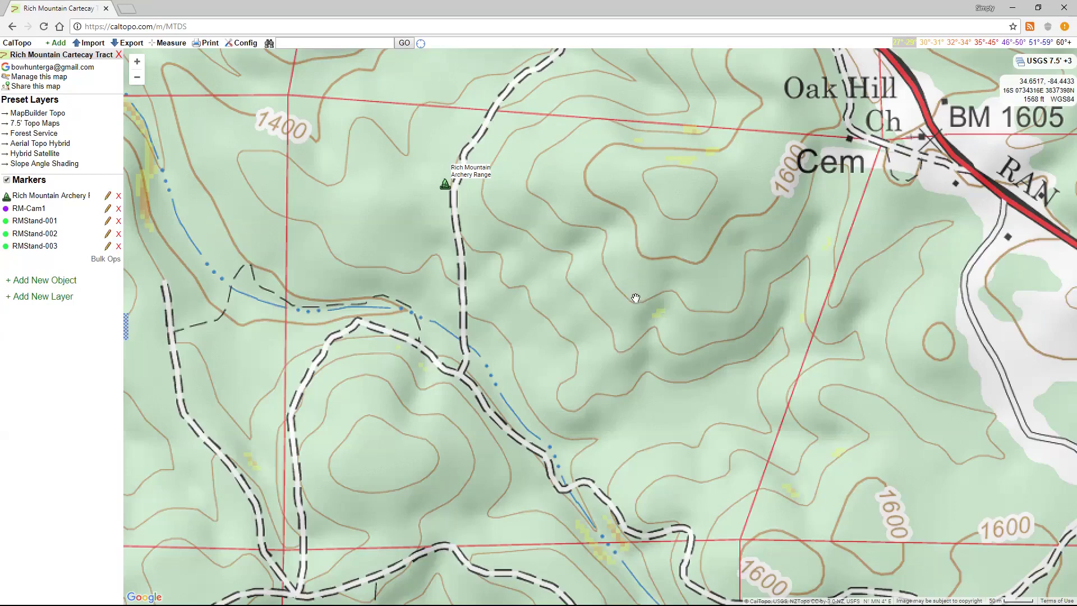
left_click_drag(584, 377, 577, 388)
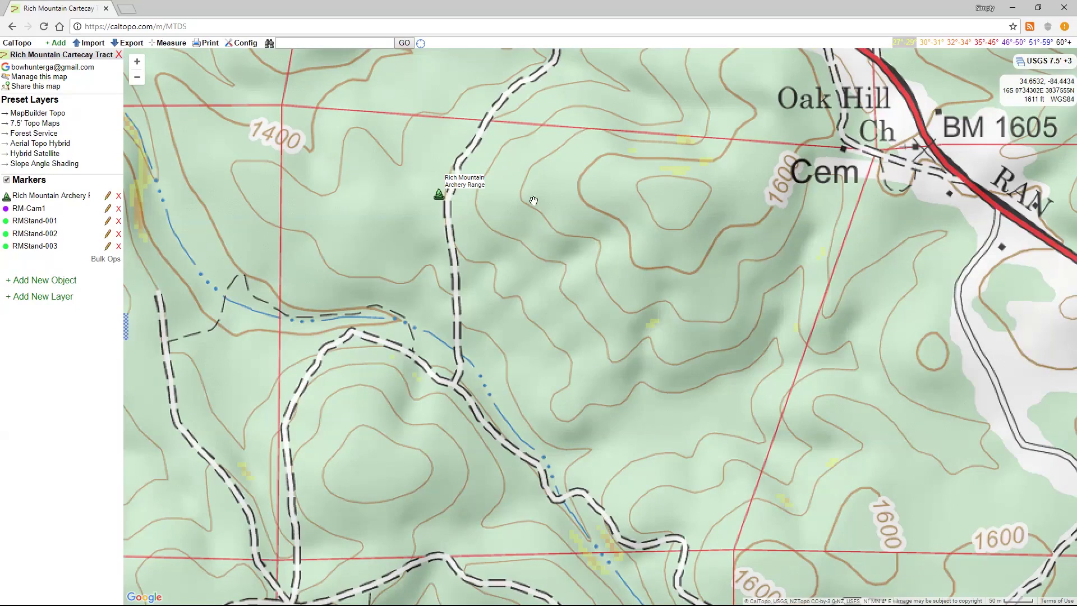
left_click(11, 285)
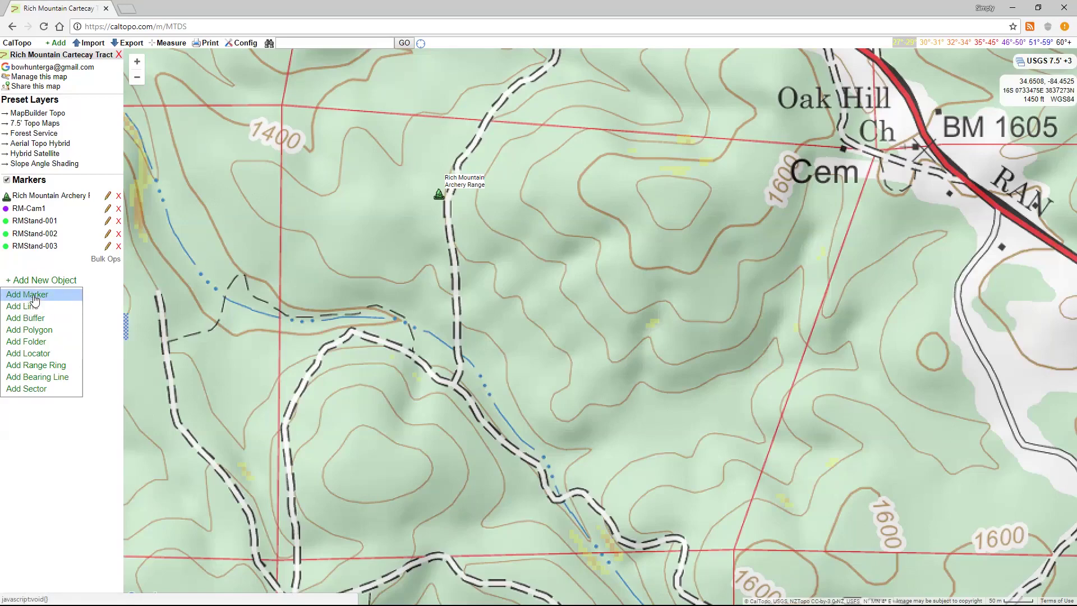
left_click(27, 295)
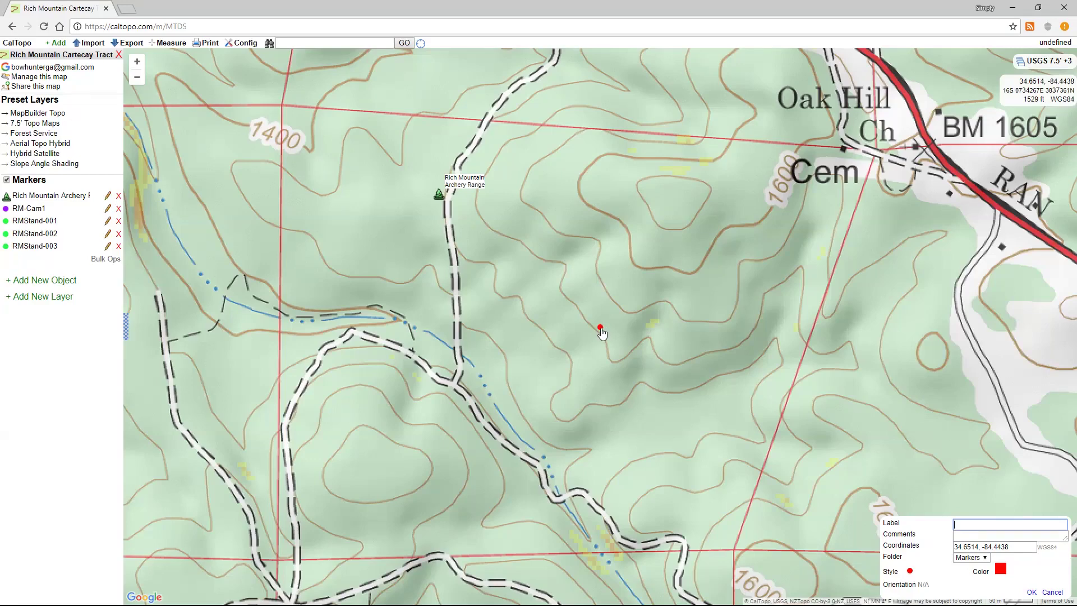
mouse_move(600, 331)
left_mouse_down()
mouse_move(645, 307)
mouse_move(622, 290)
mouse_move(597, 313)
mouse_move(620, 359)
mouse_move(639, 339)
mouse_move(629, 305)
left_mouse_up()
Label the new ridge marker POI-001, enter the comment Ridge and save it.
left_click(966, 525)
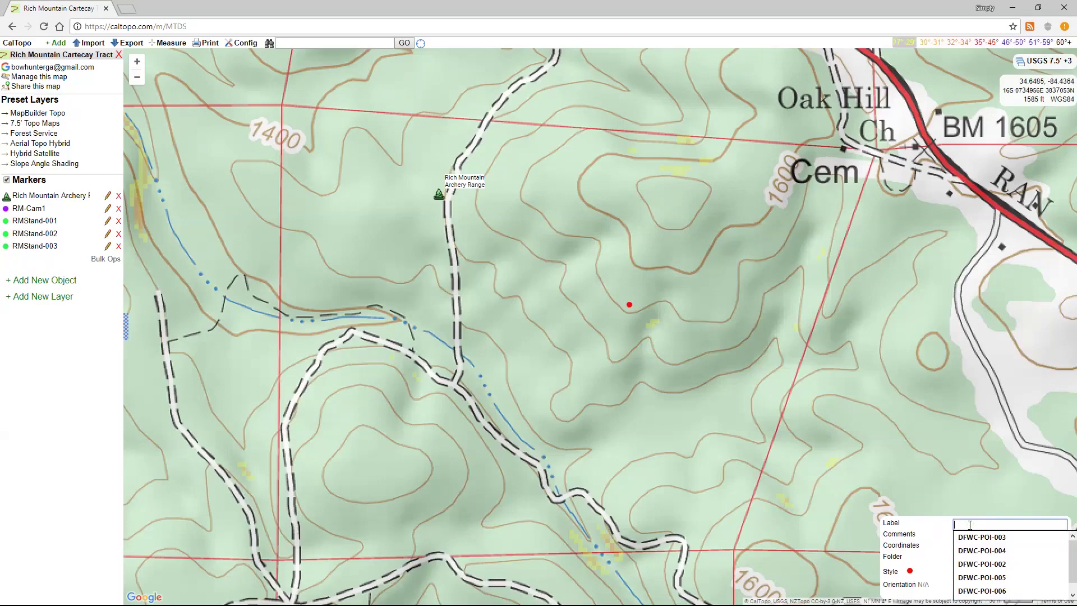
type("P")
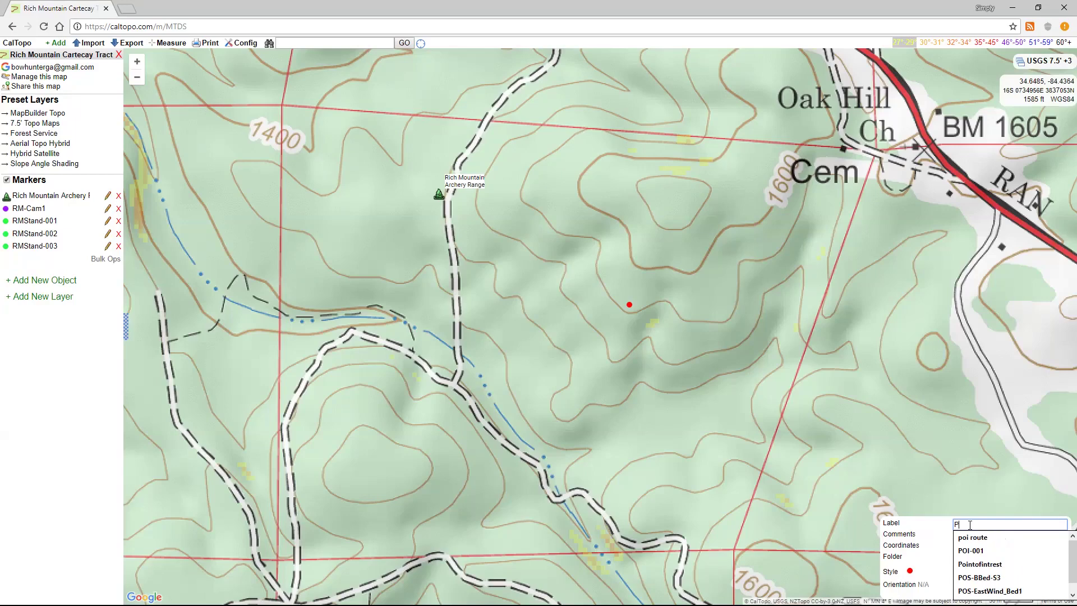
type("OI-001")
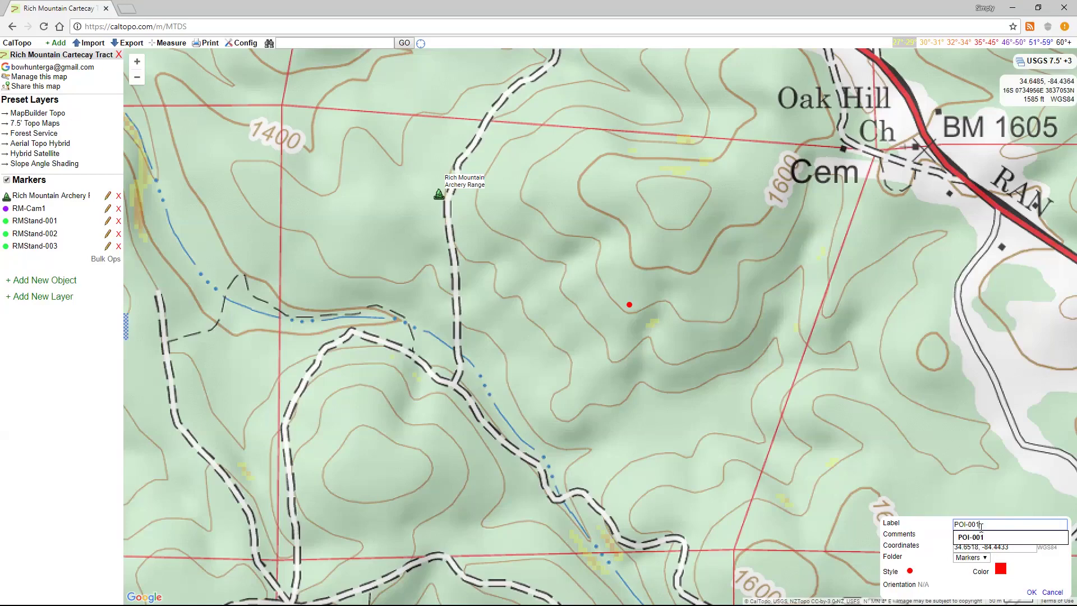
left_click(935, 533)
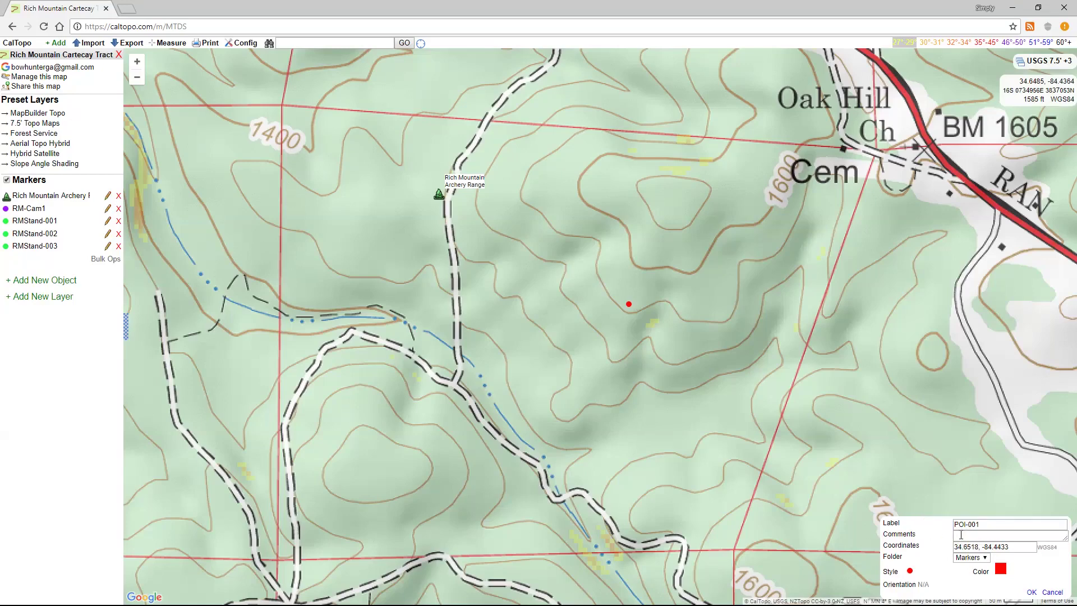
left_click(961, 534)
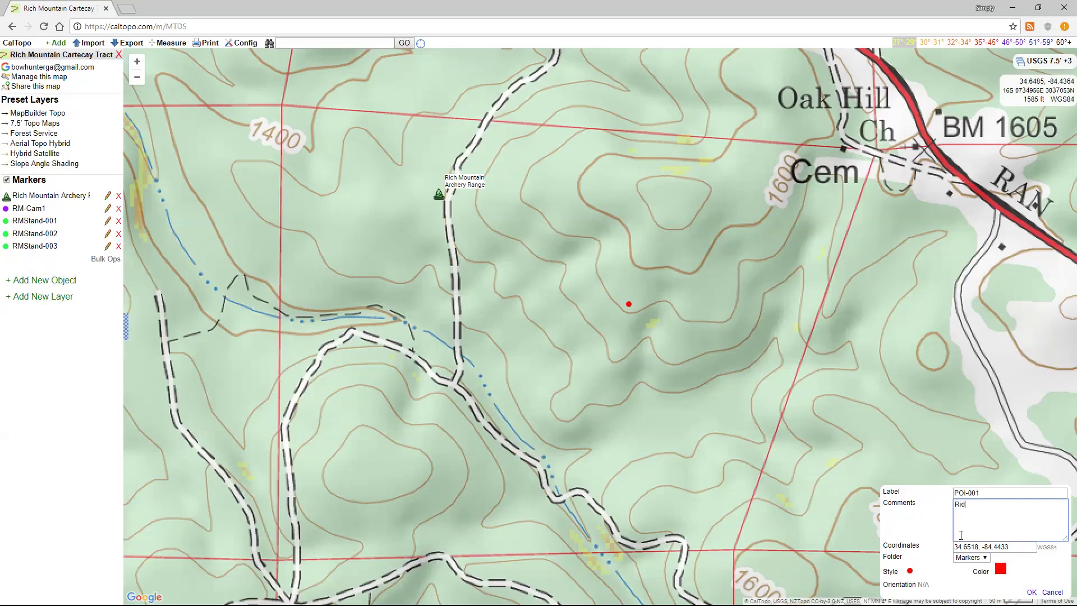
left_click(1031, 592)
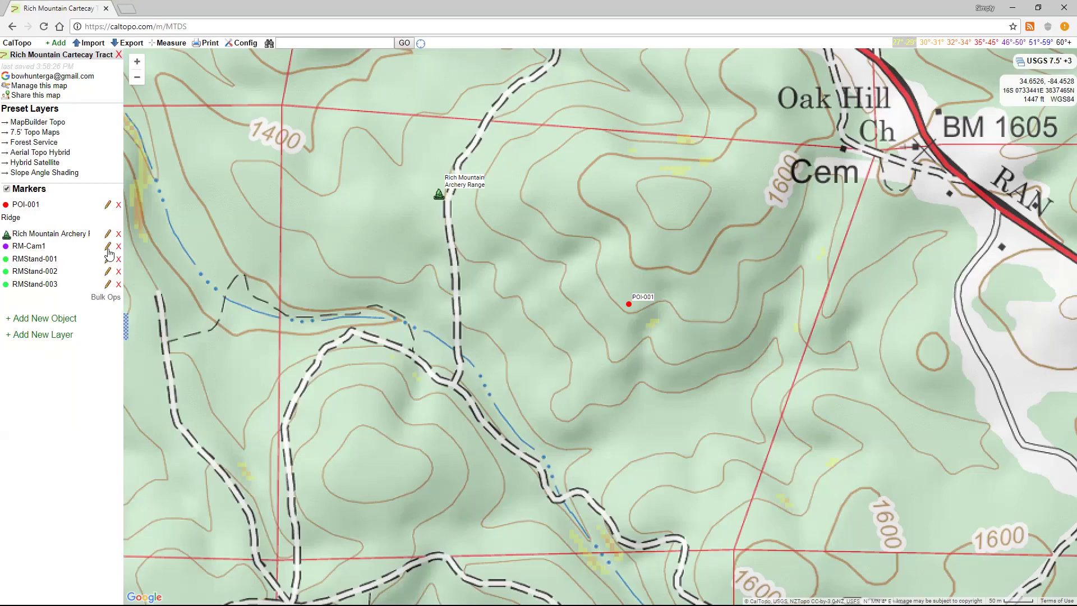
Start a new line object and set its color to bright green, 1AFF00.
left_click(8, 319)
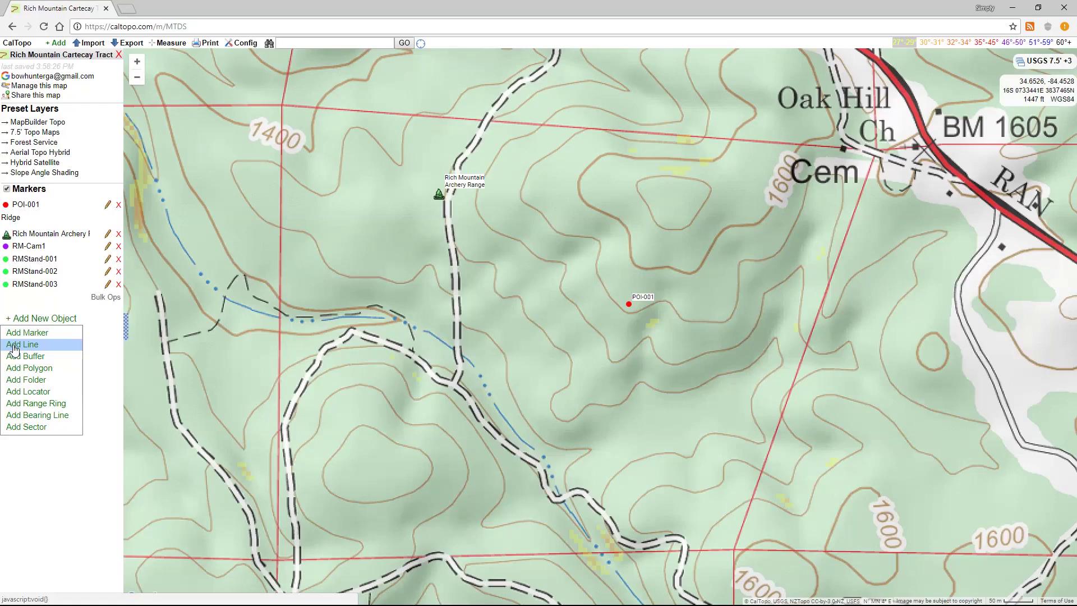
left_click(15, 344)
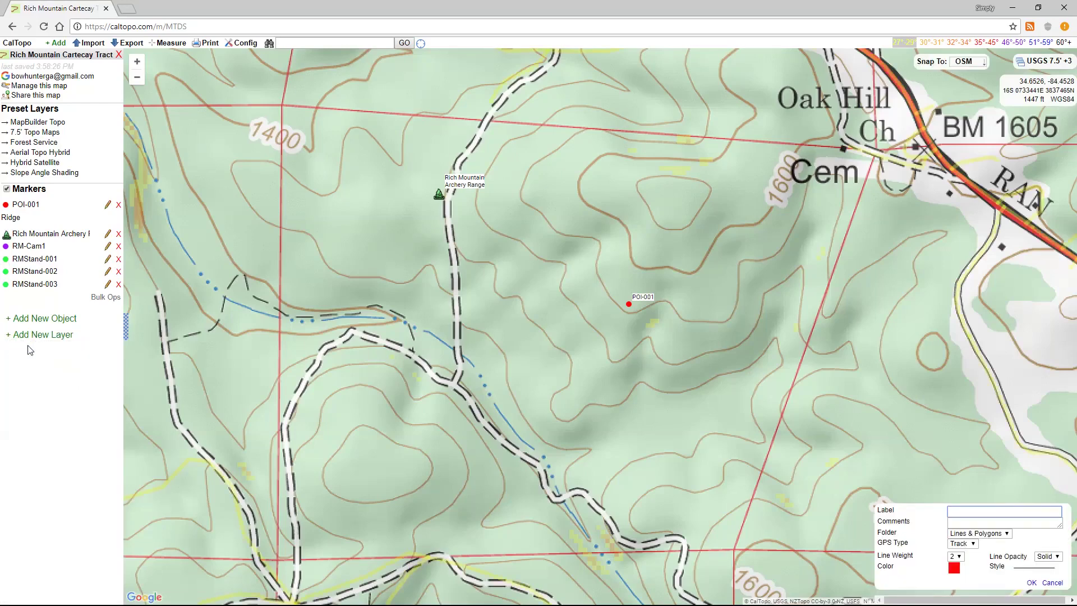
left_click(953, 567)
left_click(557, 341)
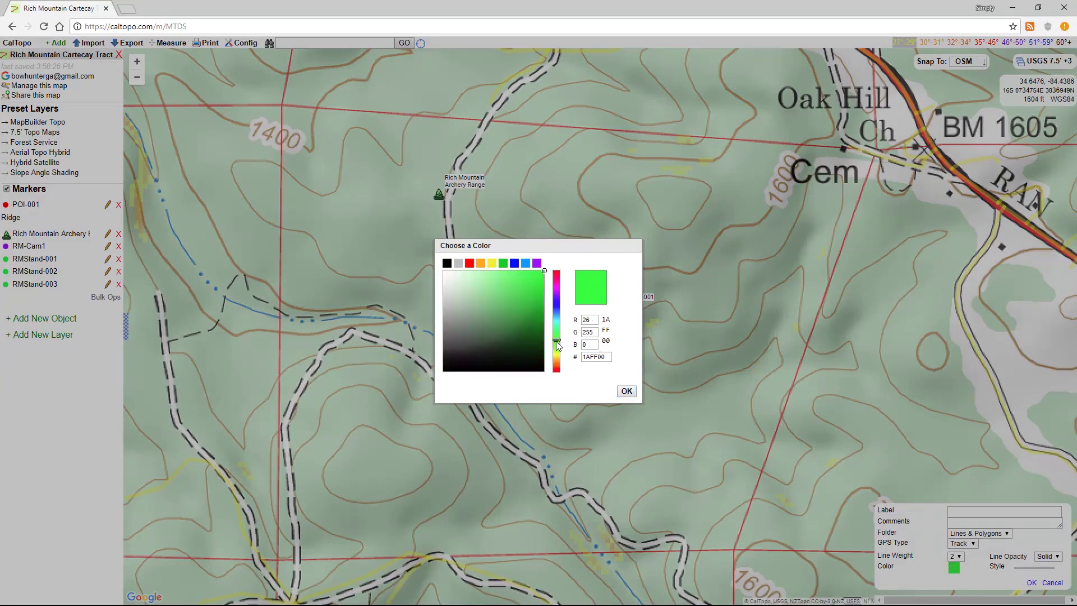
left_click(627, 390)
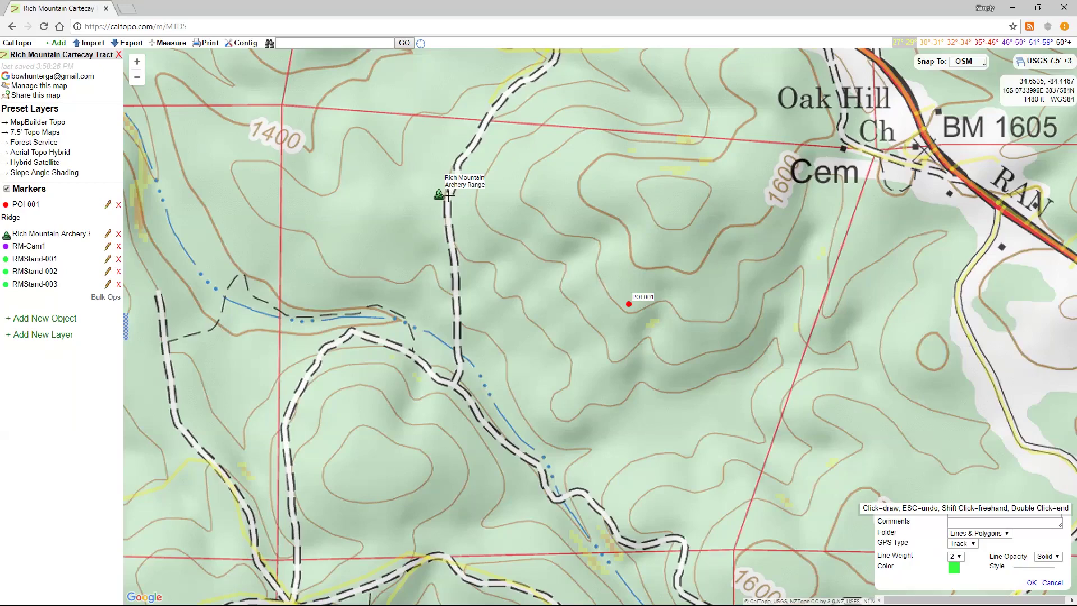
Draw the line from the road beside the Rich Mountain Archery Range east, and southeast along the ridge, to the POI-001 marker.
left_click(449, 195)
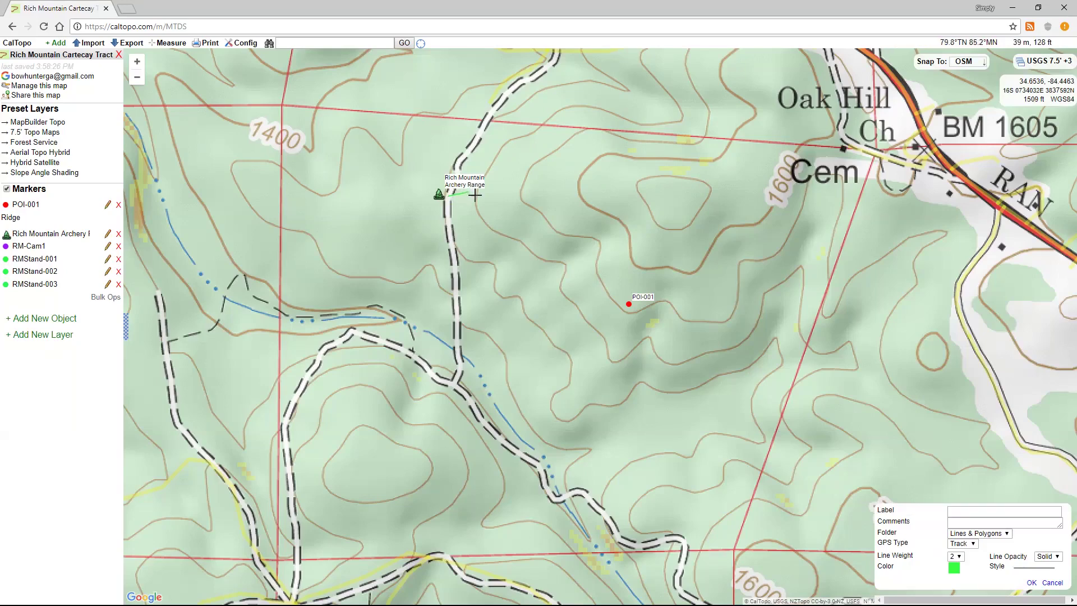
left_click(561, 189)
left_click(574, 213)
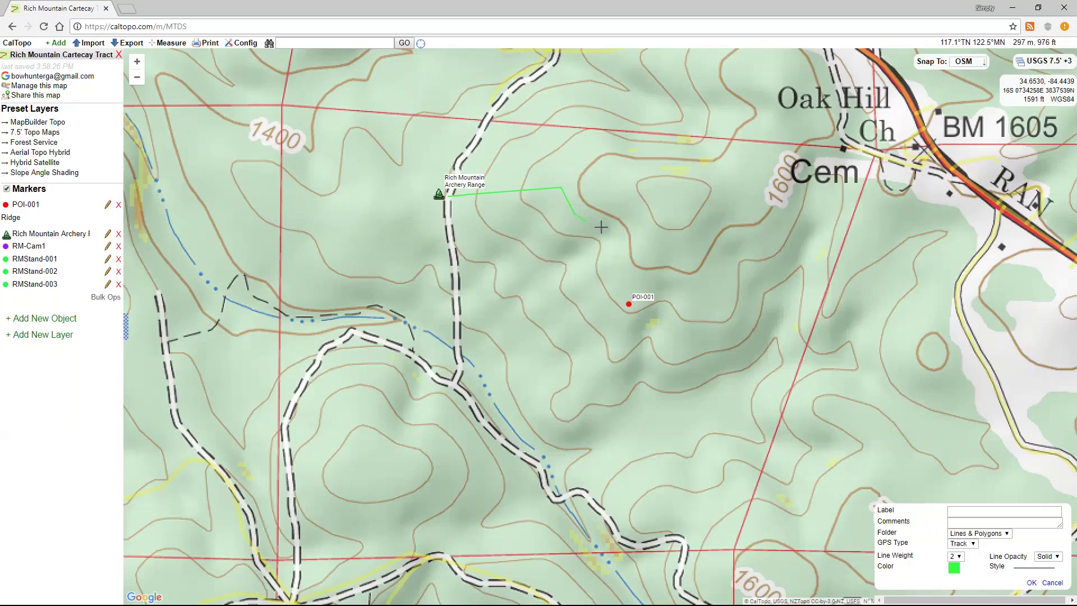
left_click(624, 247)
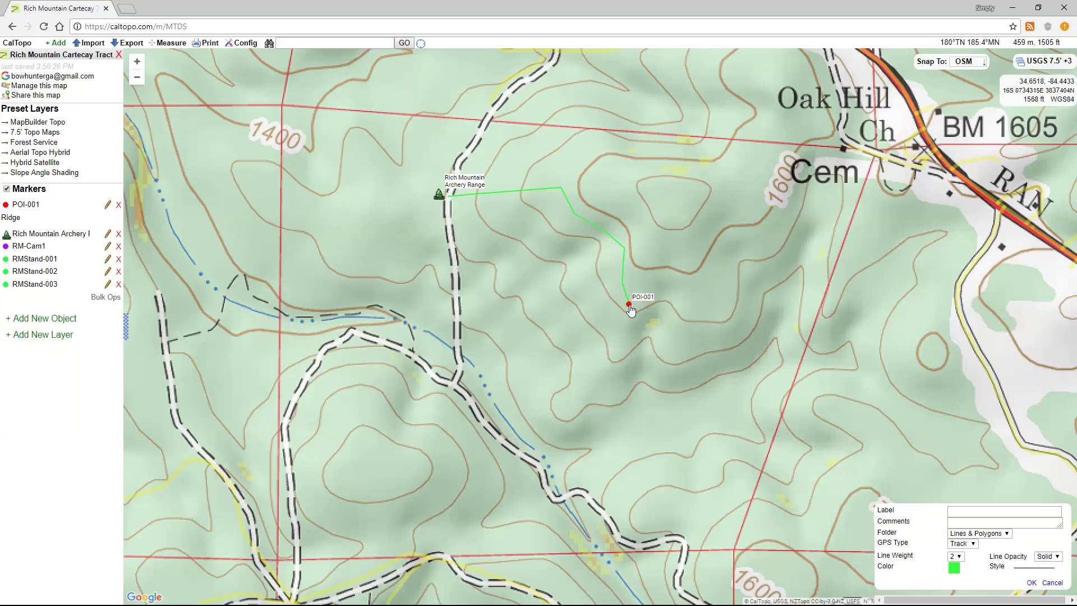
left_click(629, 308)
Label the drawn line Route-POI-001 and save it.
left_click(985, 512)
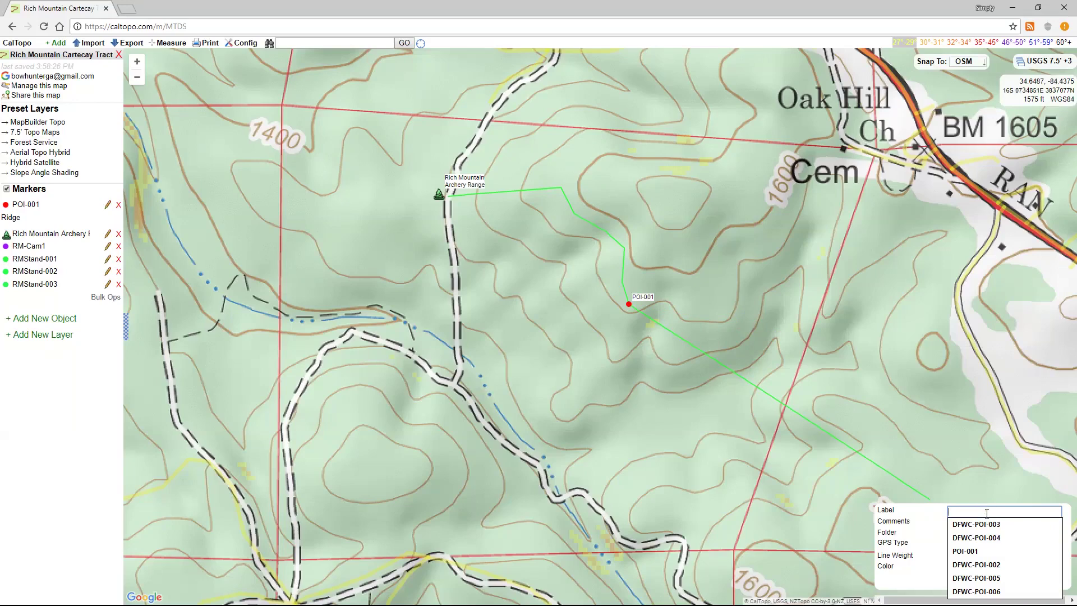
type("Route")
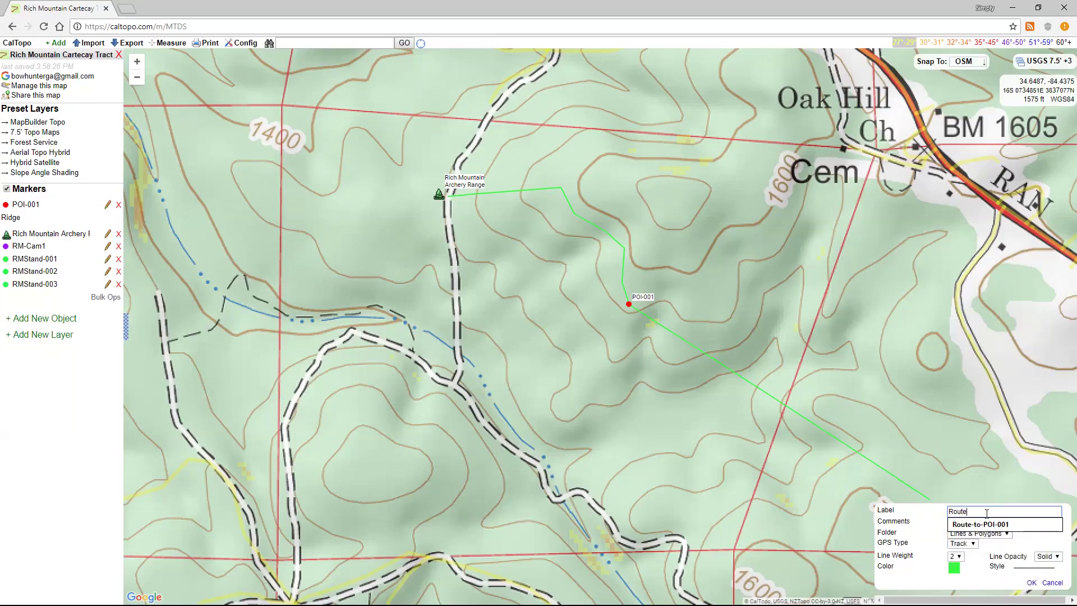
type("-PO")
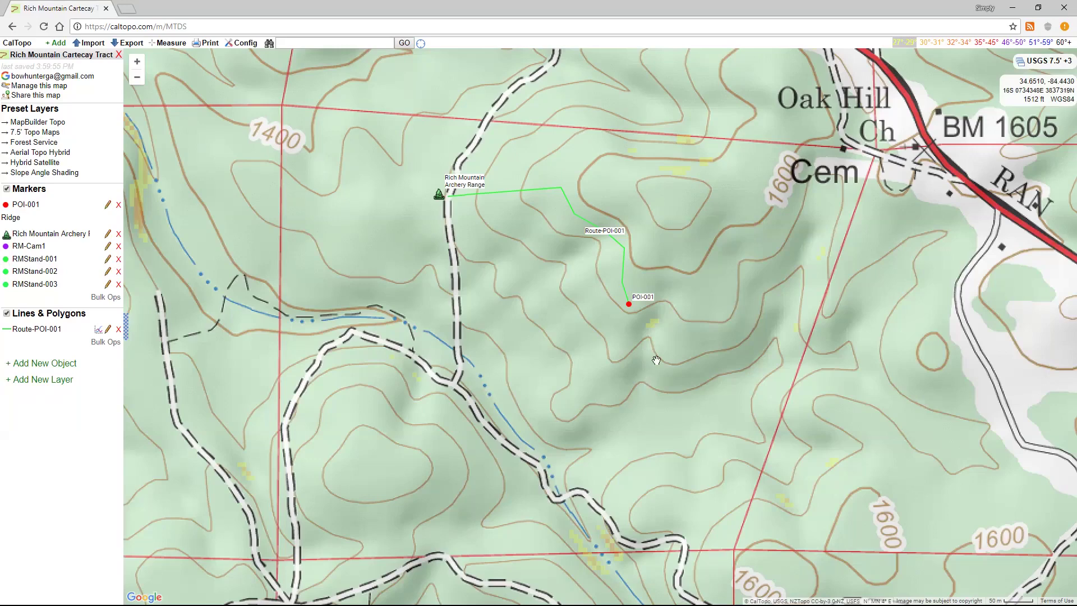
Review the route and POI-001 marker in relation to the wider river area and the RMStand markers.
mouse_move(482, 190)
scroll(631, 312, "down", 4)
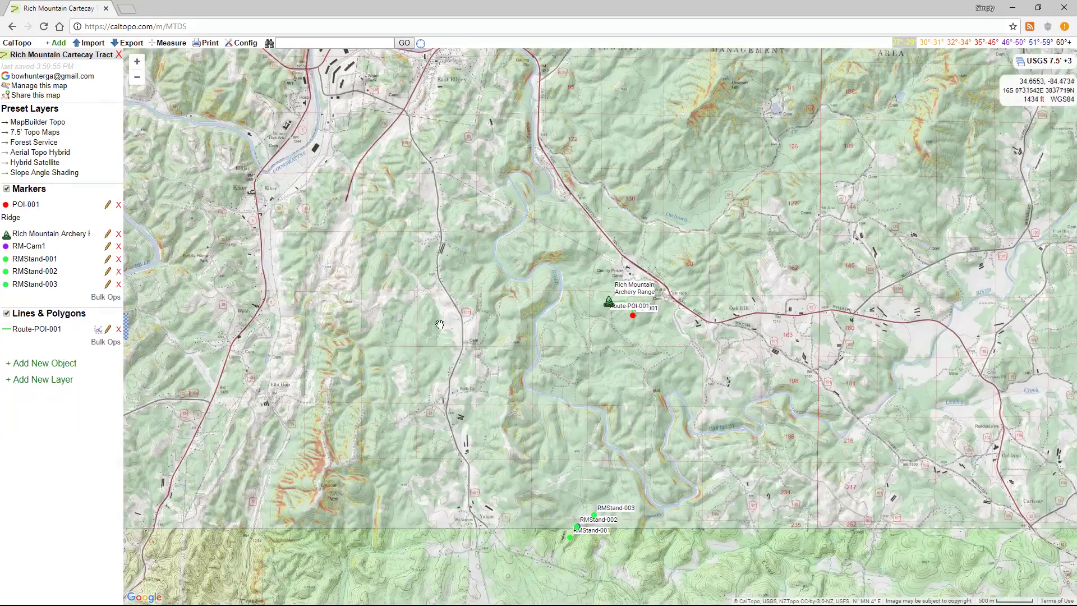
scroll(571, 360, "up", 1)
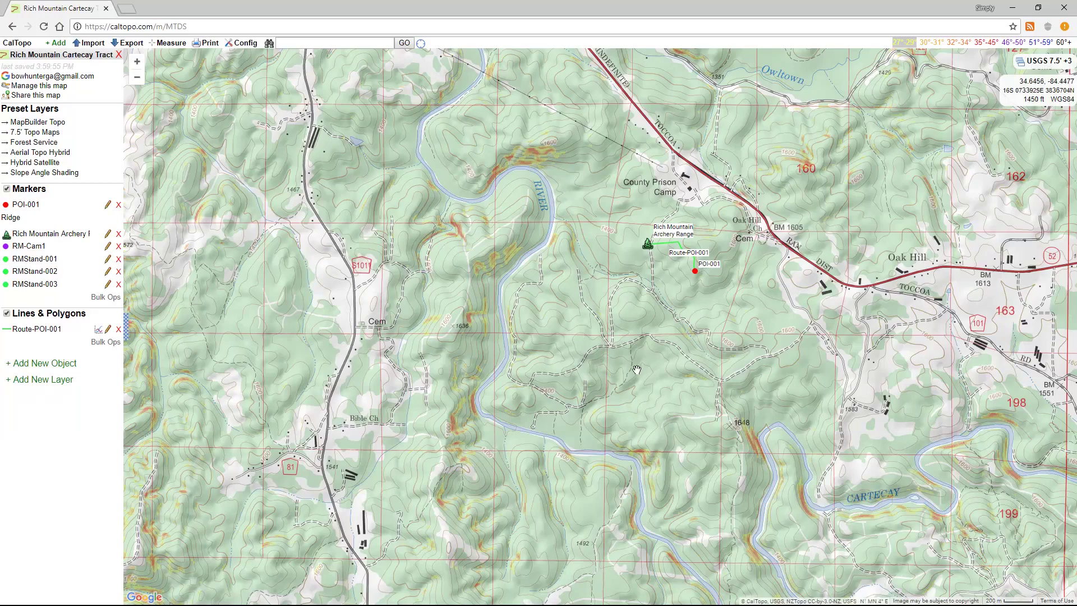
Export a KML file containing only the POI-001 and Rich Mountain Archery Range markers and the Route-POI-001 line.
scroll(634, 369, "up", 1)
left_click_drag(737, 300, 668, 318)
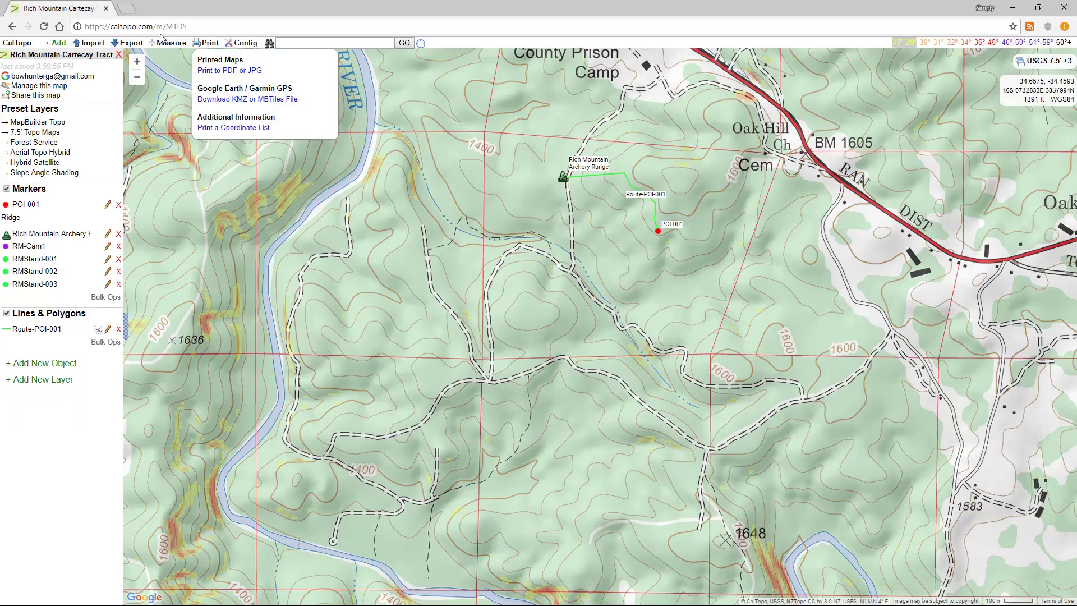
mouse_move(133, 45)
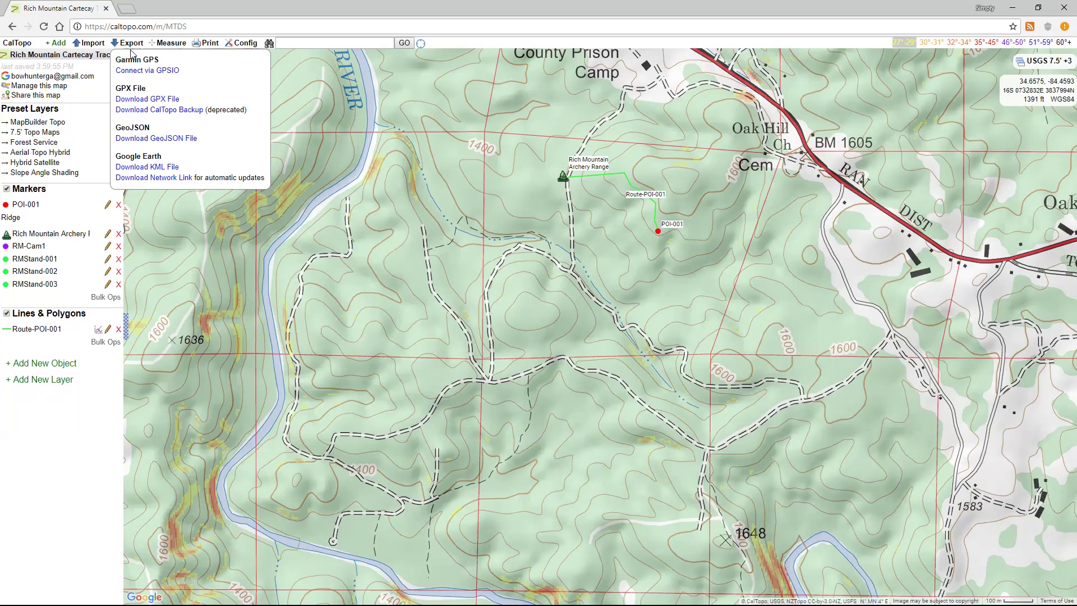
left_click(148, 167)
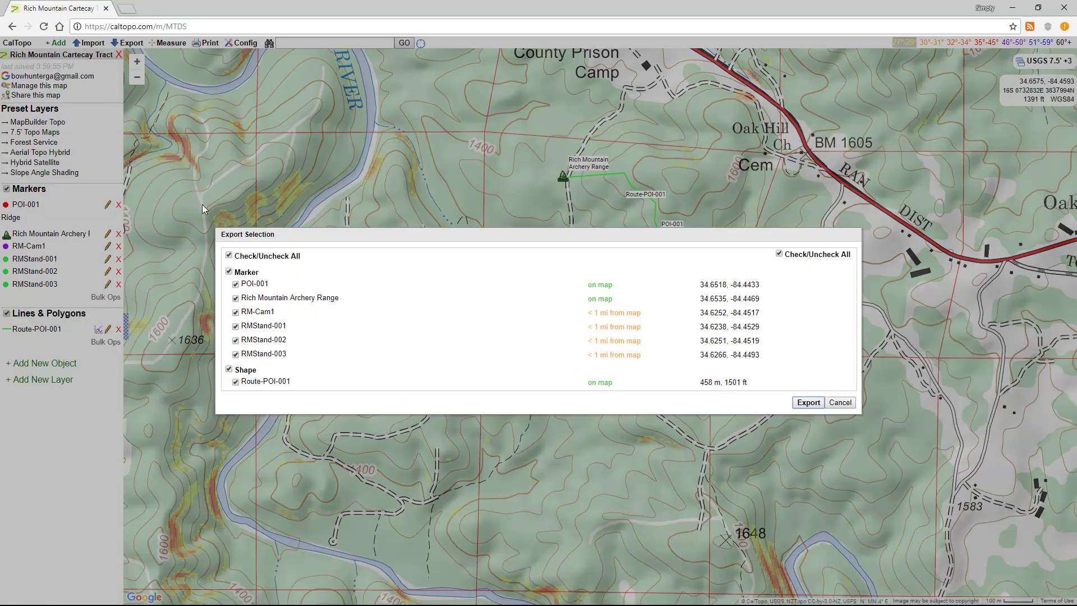
left_click(235, 355)
left_click(235, 340)
left_click(235, 326)
left_click(236, 312)
left_click(808, 403)
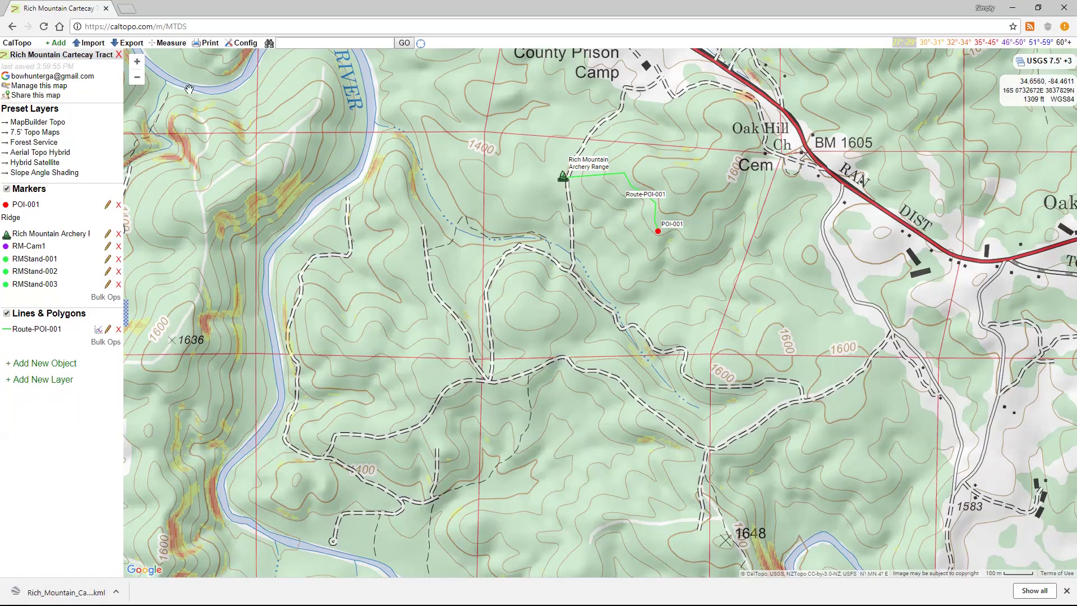
left_click(88, 45)
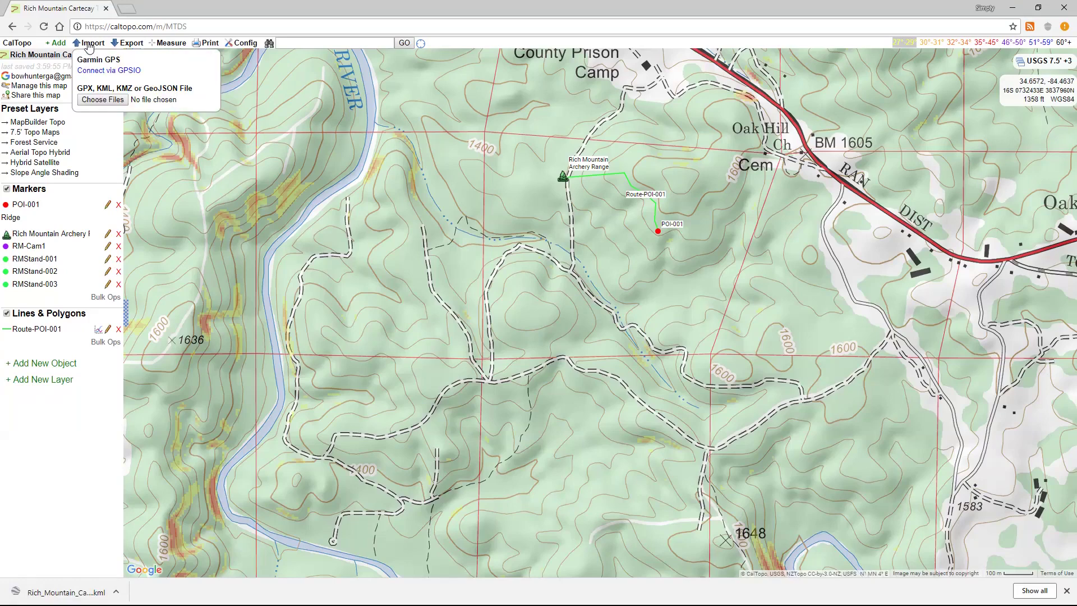
left_click(481, 305)
left_click_drag(467, 274, 505, 284)
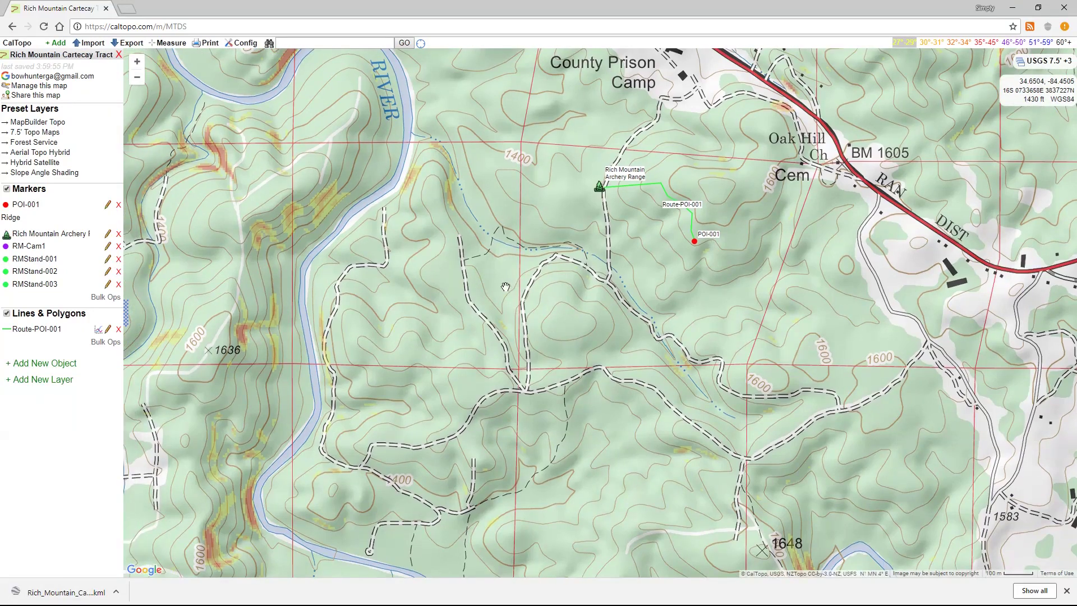
scroll(505, 287, "down", 1)
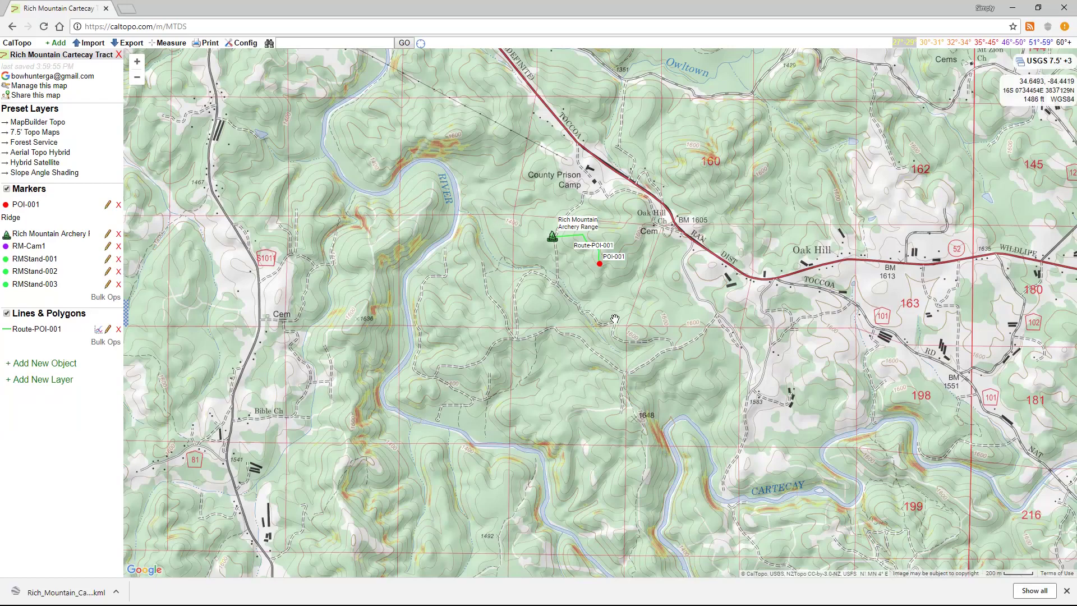
Import the RICH MOUNTAIN-CARTECAY TRACT WMA boundary shape from the Demo Downloads folder into the map.
mouse_move(577, 239)
left_click(94, 45)
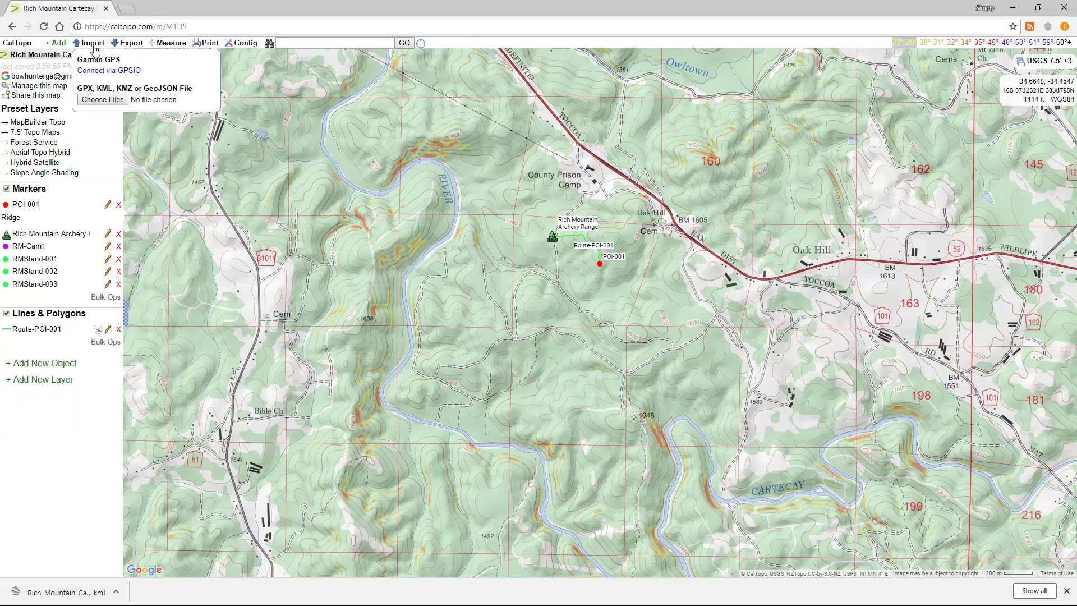
left_click(111, 100)
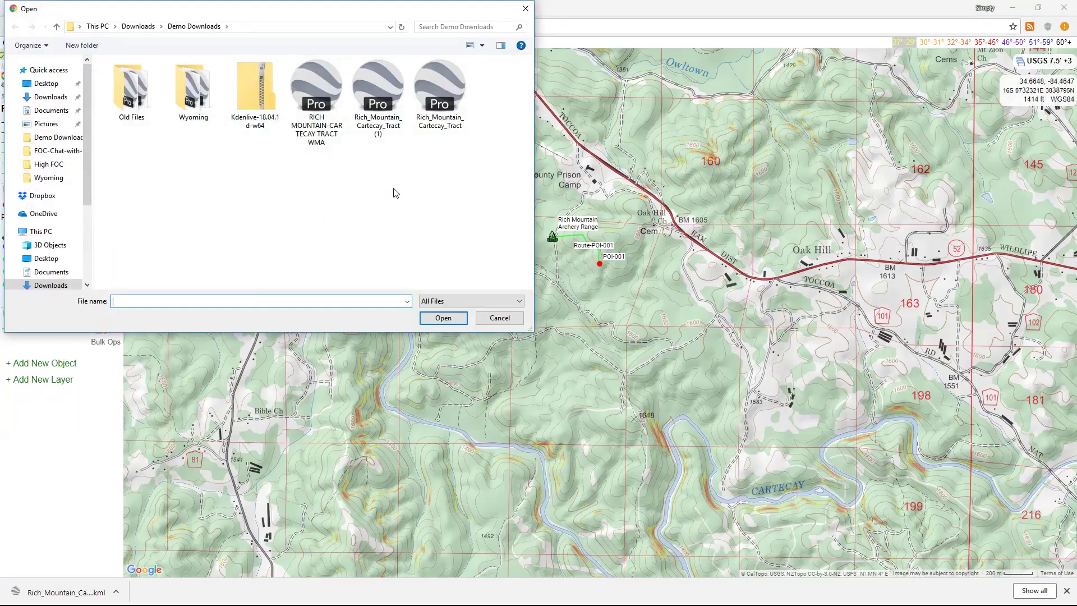
left_click(322, 84)
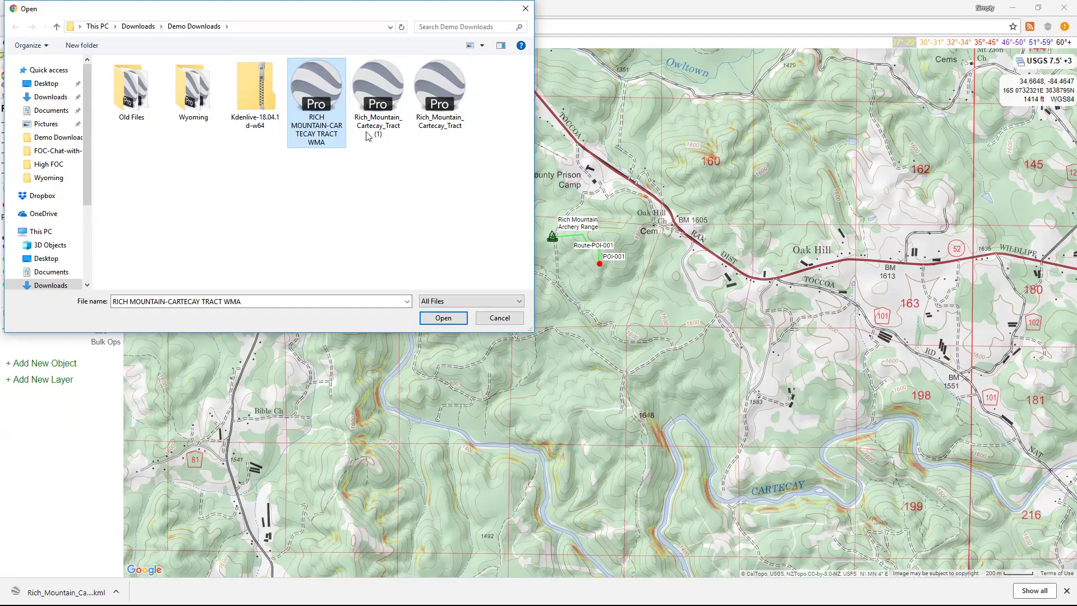
left_click(447, 320)
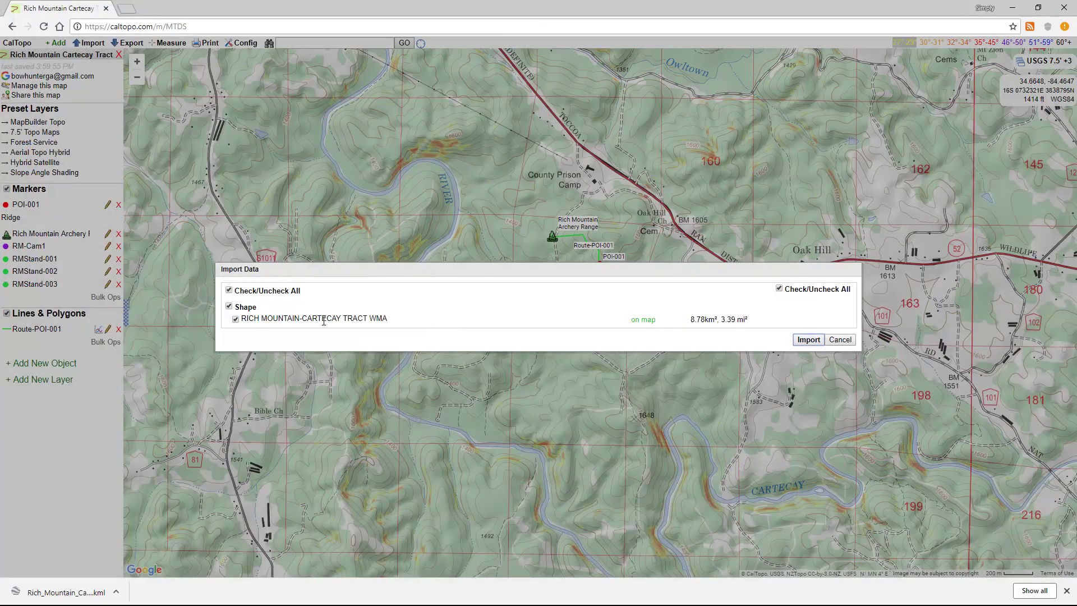
left_click(809, 339)
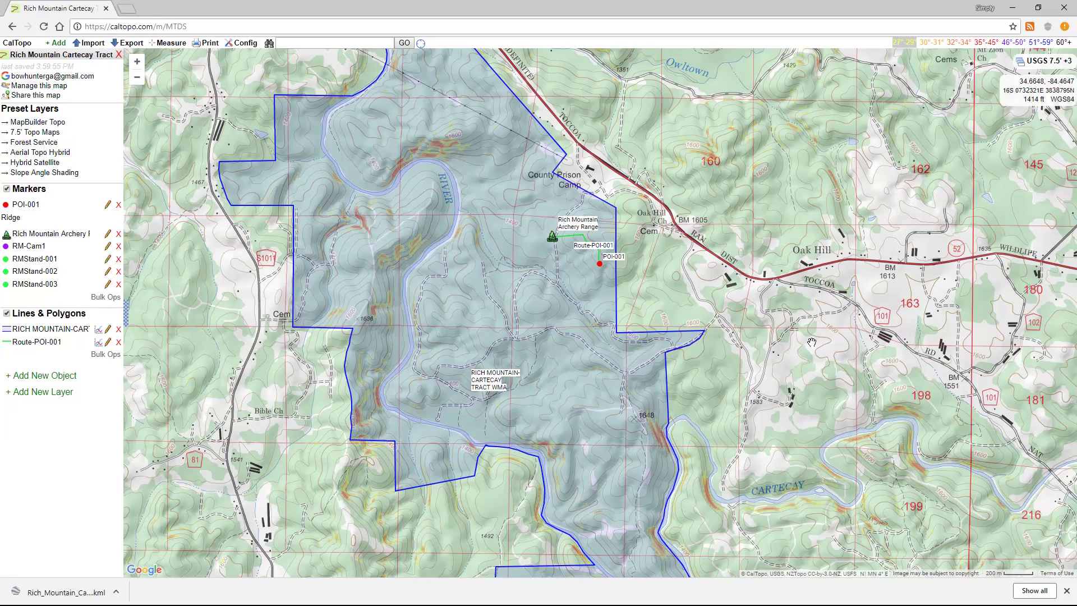
Examine the extent of the WMA boundary in relation to the river, the archery range and the RMStand markers.
scroll(809, 344, "down", 1)
left_click_drag(746, 336, 593, 330)
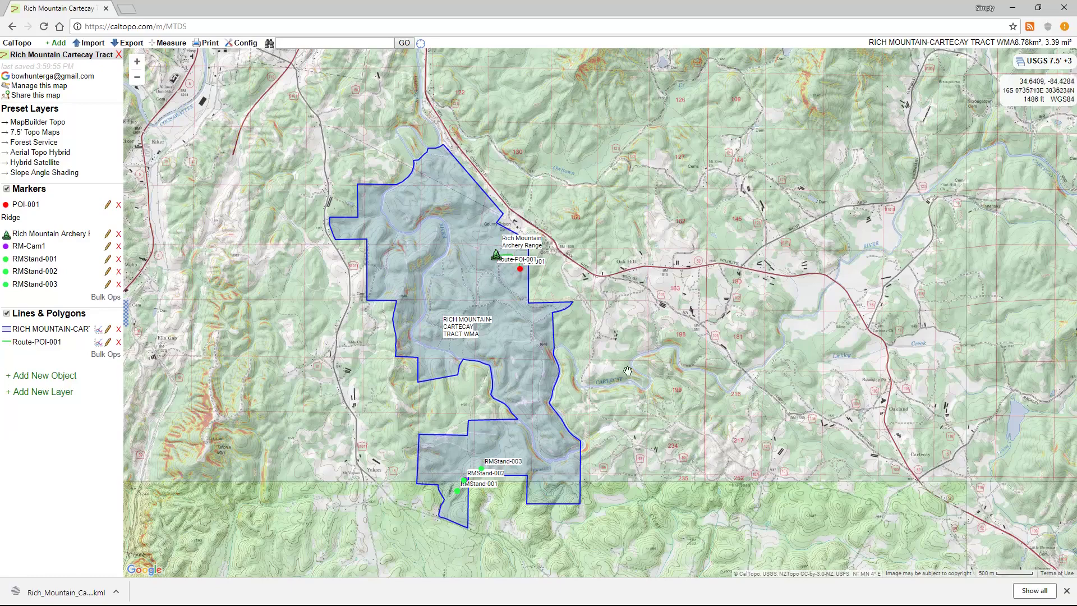
left_click_drag(625, 365, 700, 372)
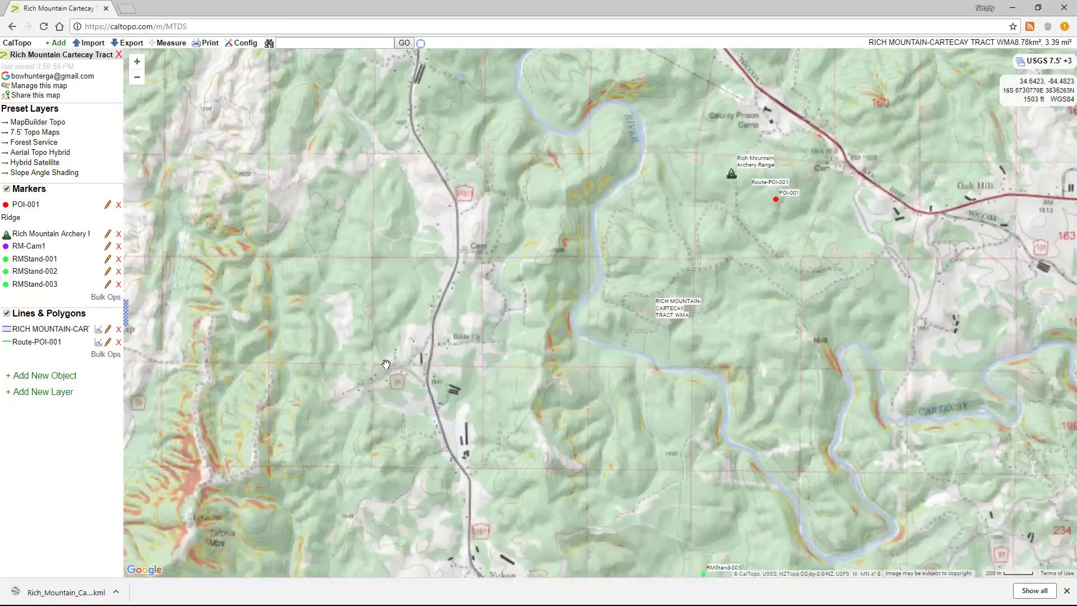
scroll(387, 365, "up", 1)
left_click_drag(466, 354, 357, 477)
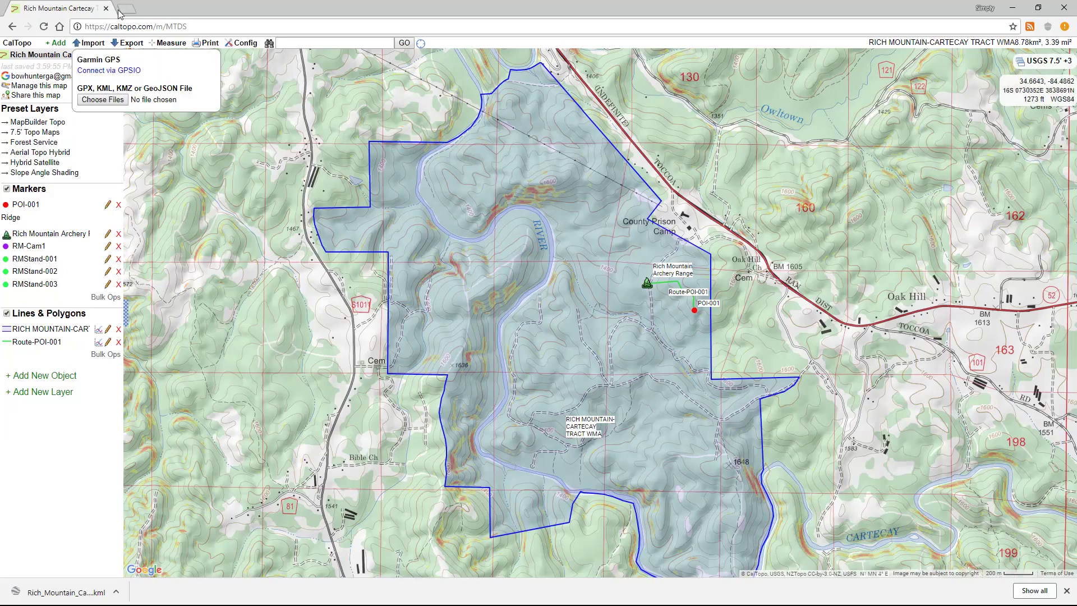
Sign out of the map account and replace the map page with a new blank browser tab.
left_click(58, 78)
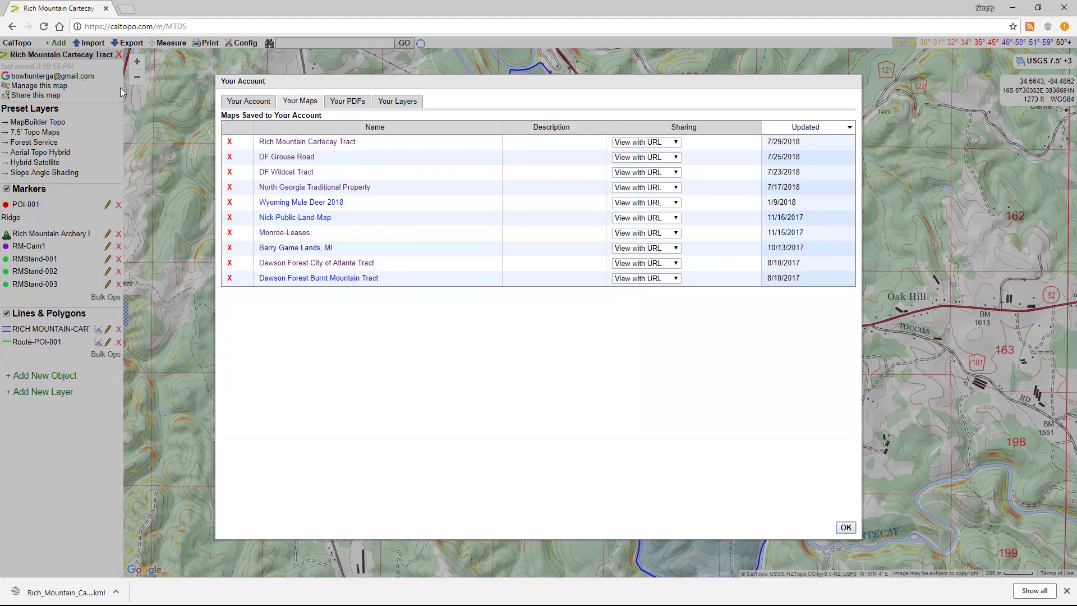
left_click(249, 101)
left_click(403, 121)
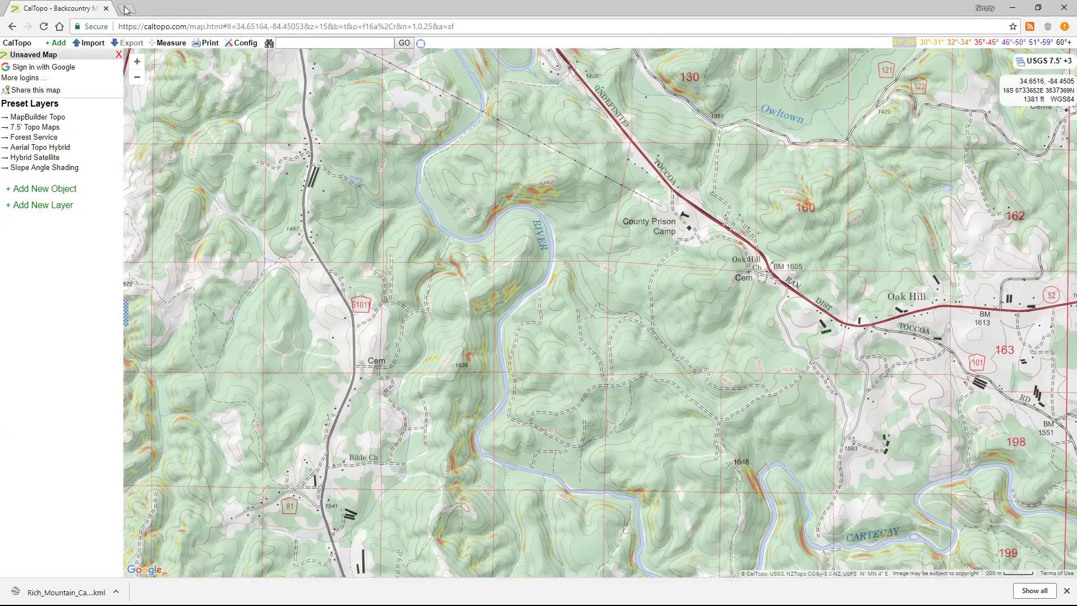
left_click(127, 8)
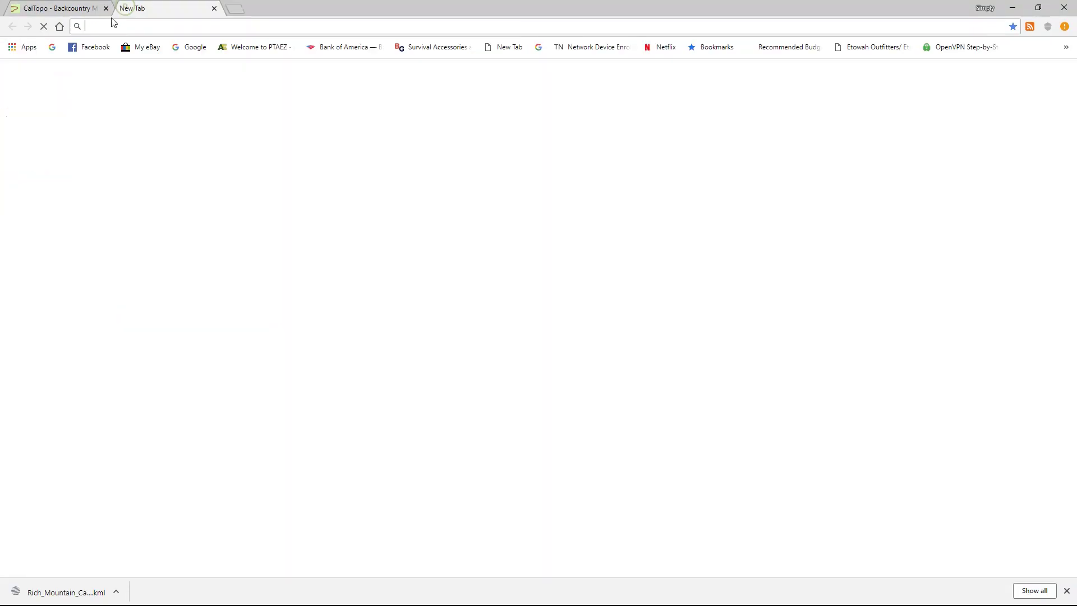
left_click(106, 8)
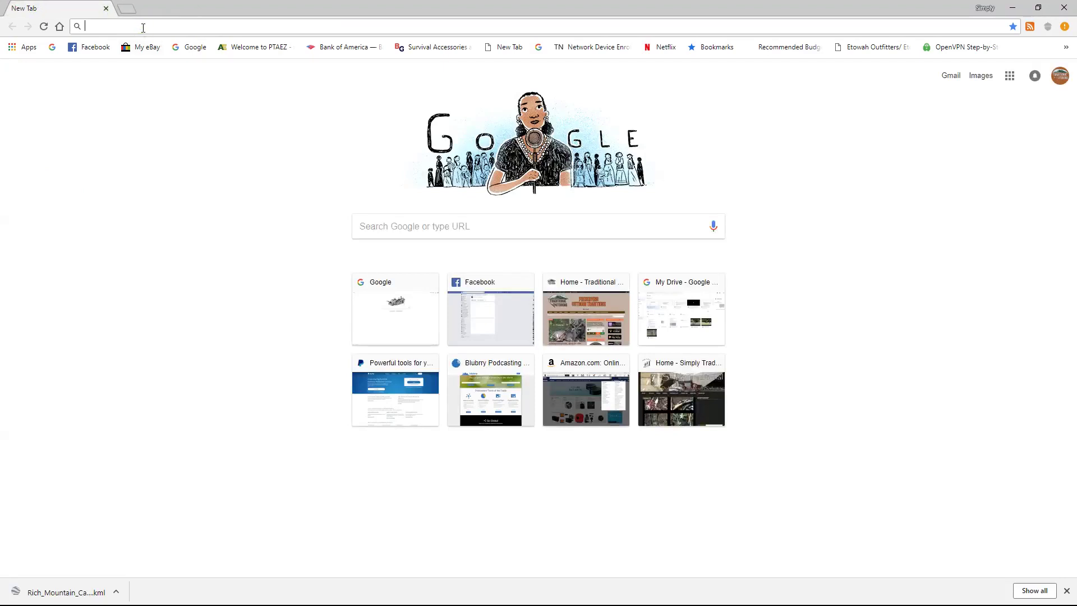
Go to caltopo.com and sign in with the Google account.
type("caltopo.com")
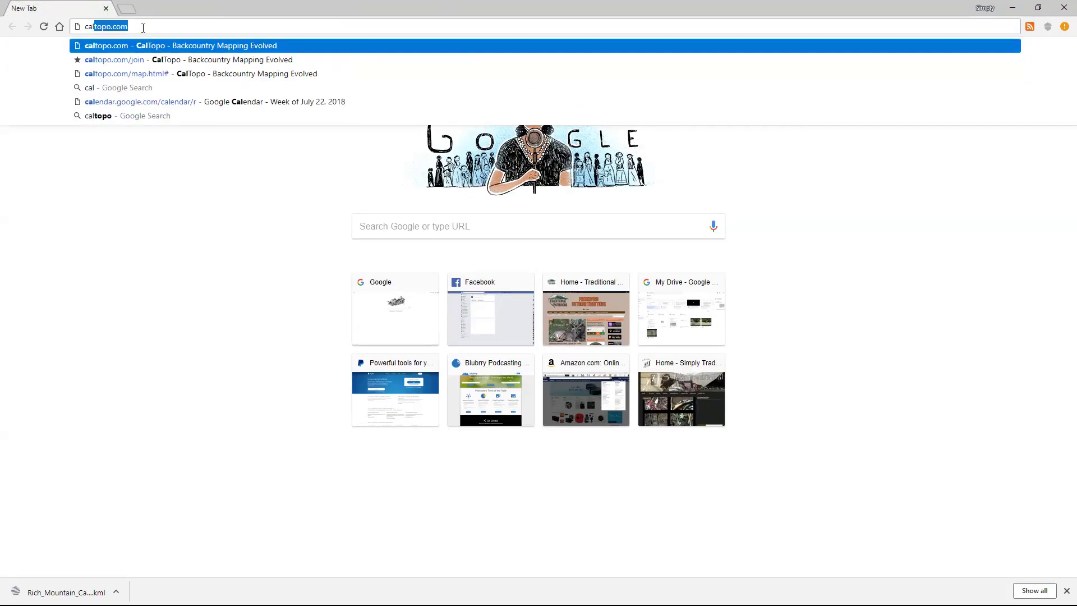
key("Return")
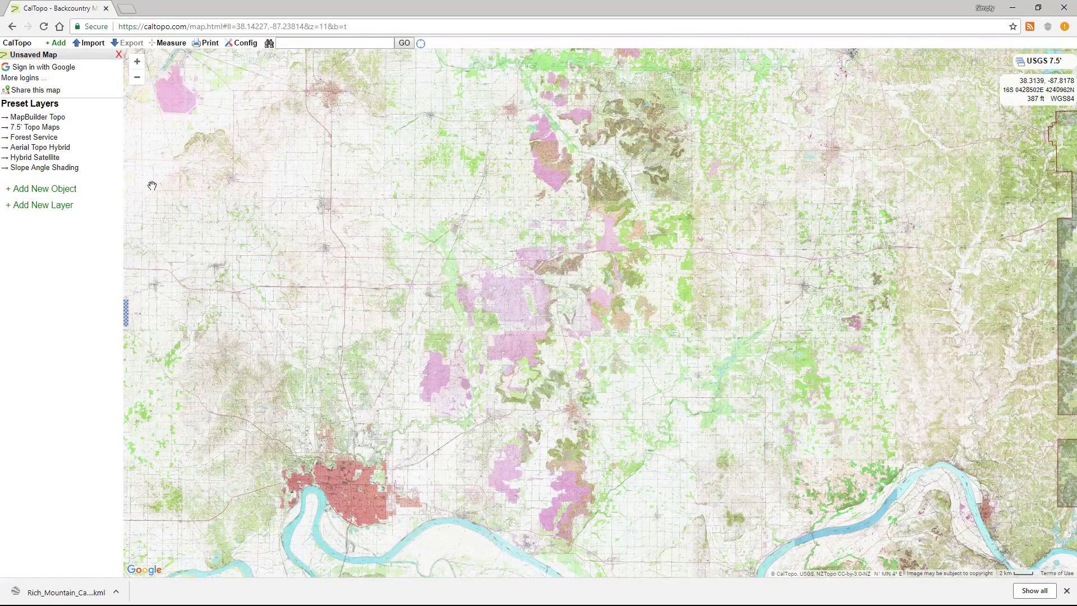
left_click(38, 67)
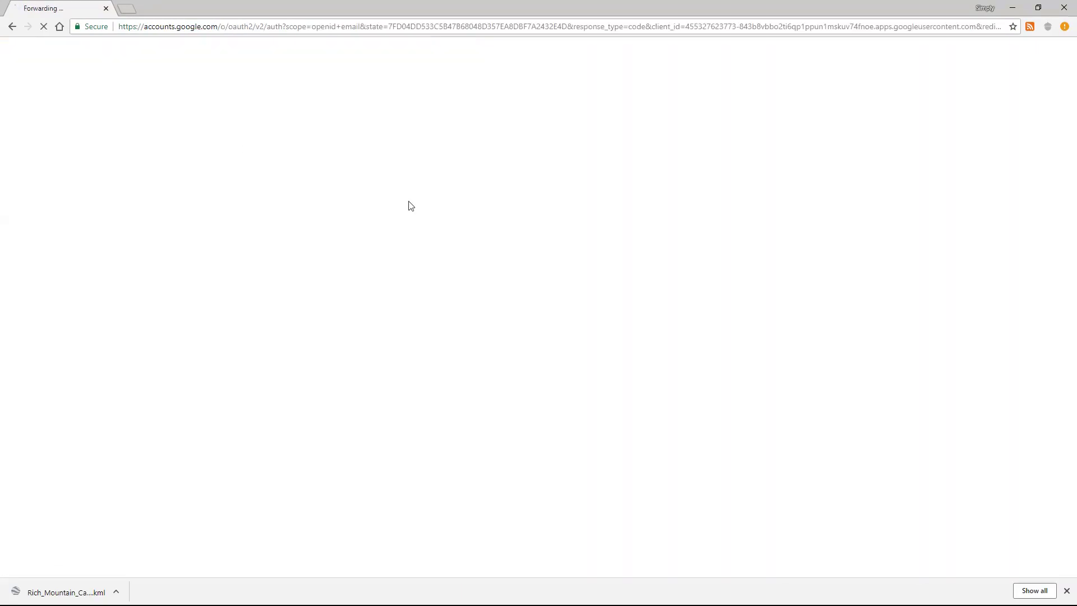
left_click(480, 216)
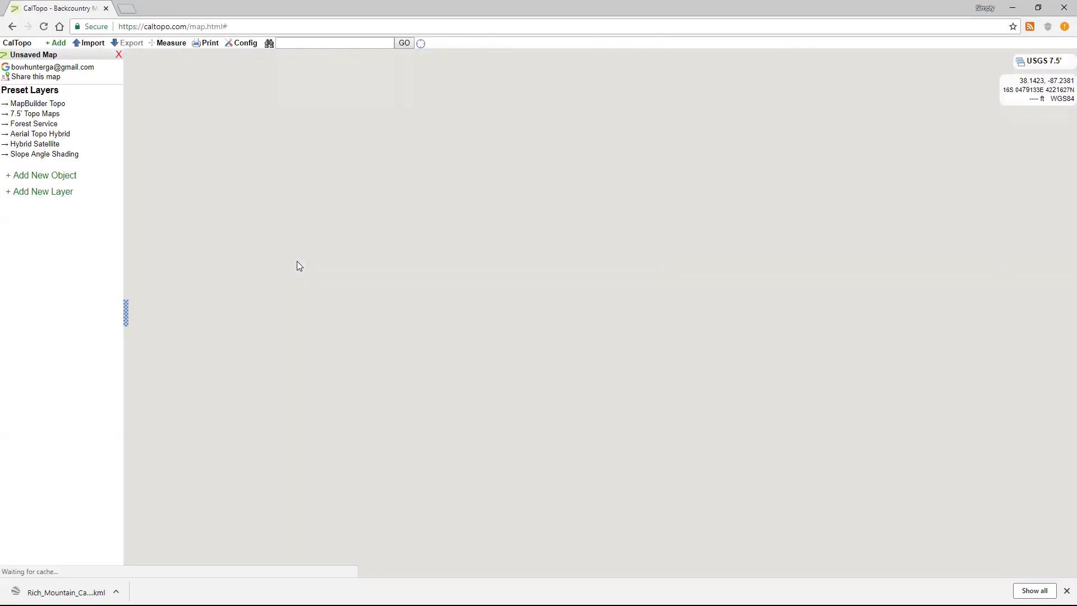
Open the saved Rich Mountain Cartecay Tract map from the account's map list and check its boundary, markers and route.
left_click(42, 67)
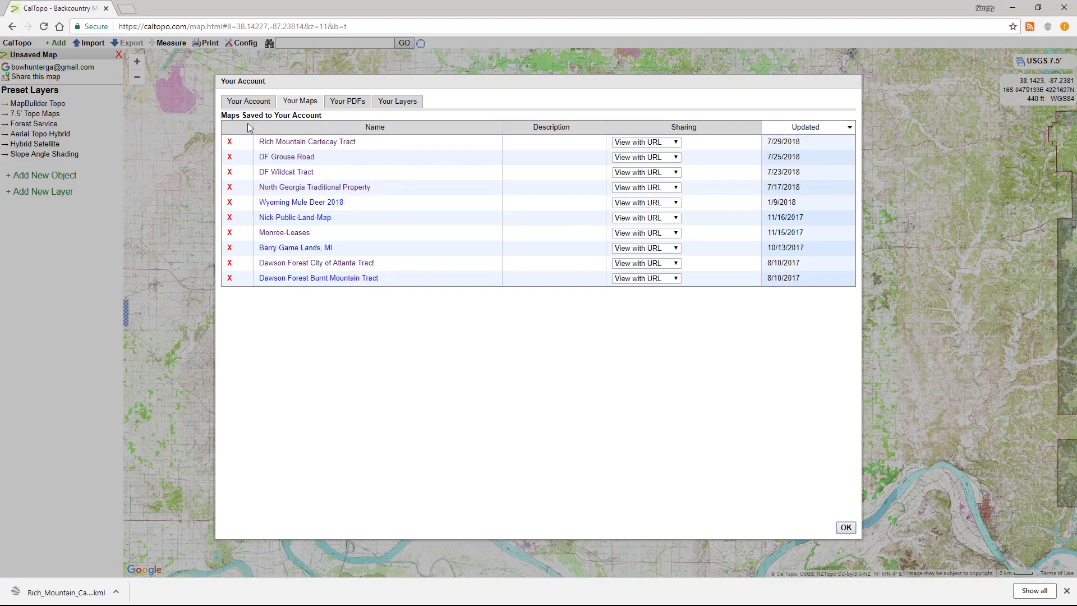
left_click(276, 143)
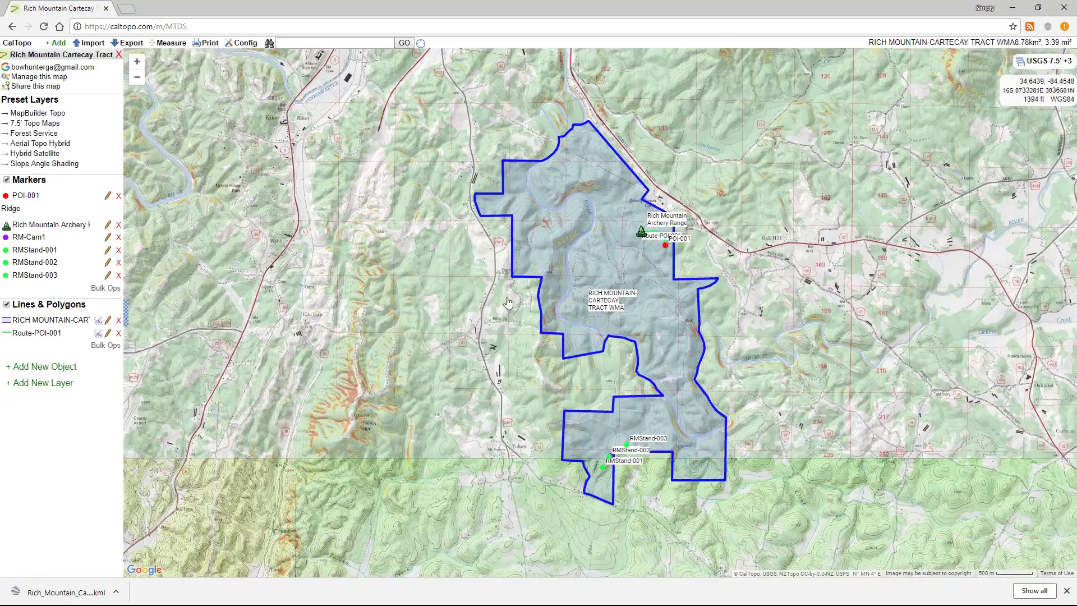
left_click_drag(429, 299, 367, 328)
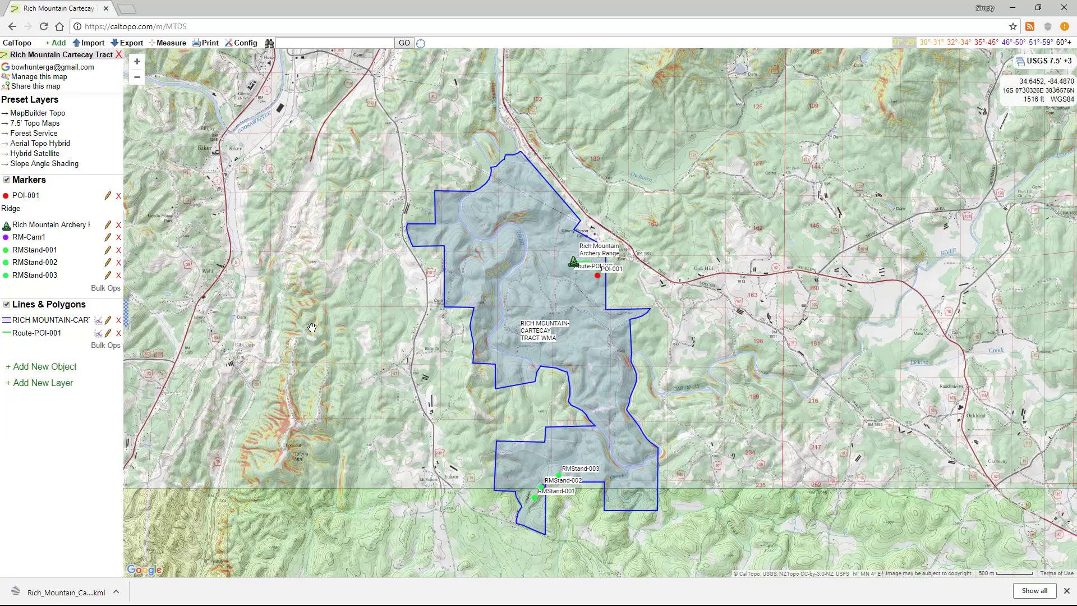
left_click_drag(326, 338, 350, 310)
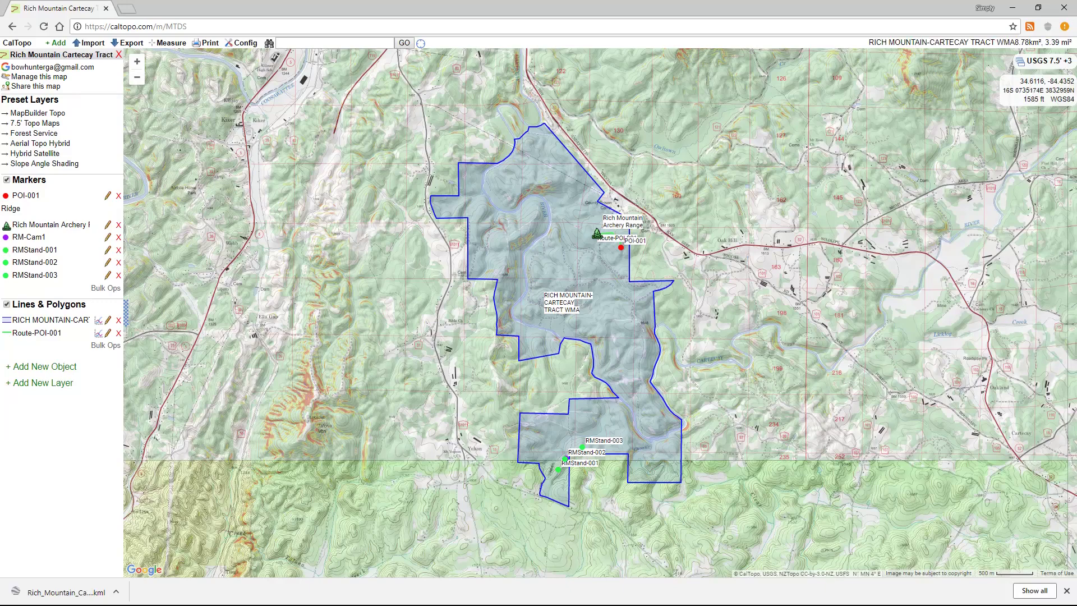
key("super")
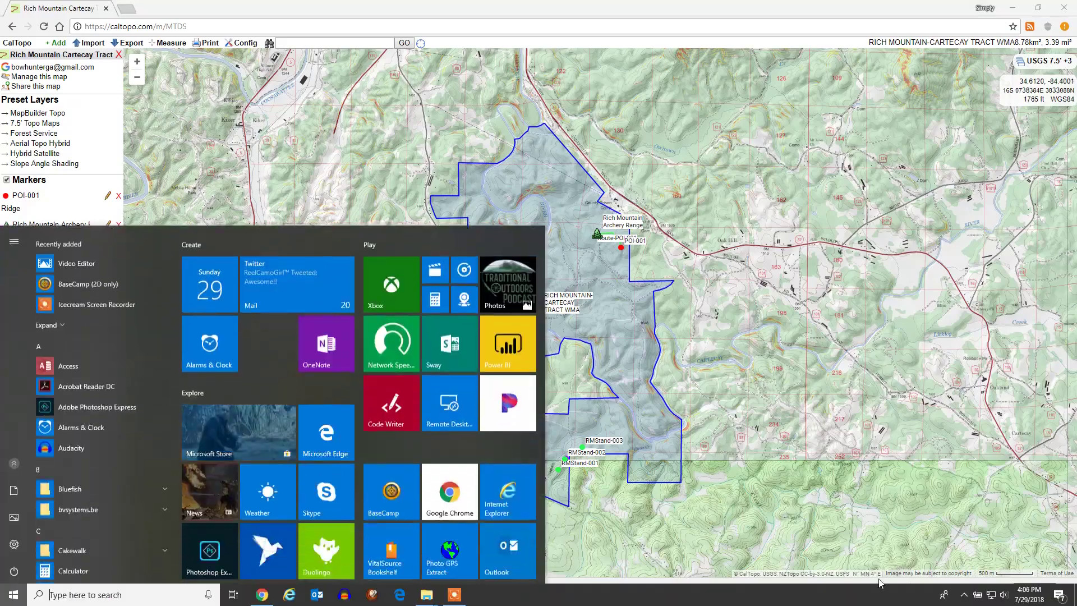
left_click(455, 594)
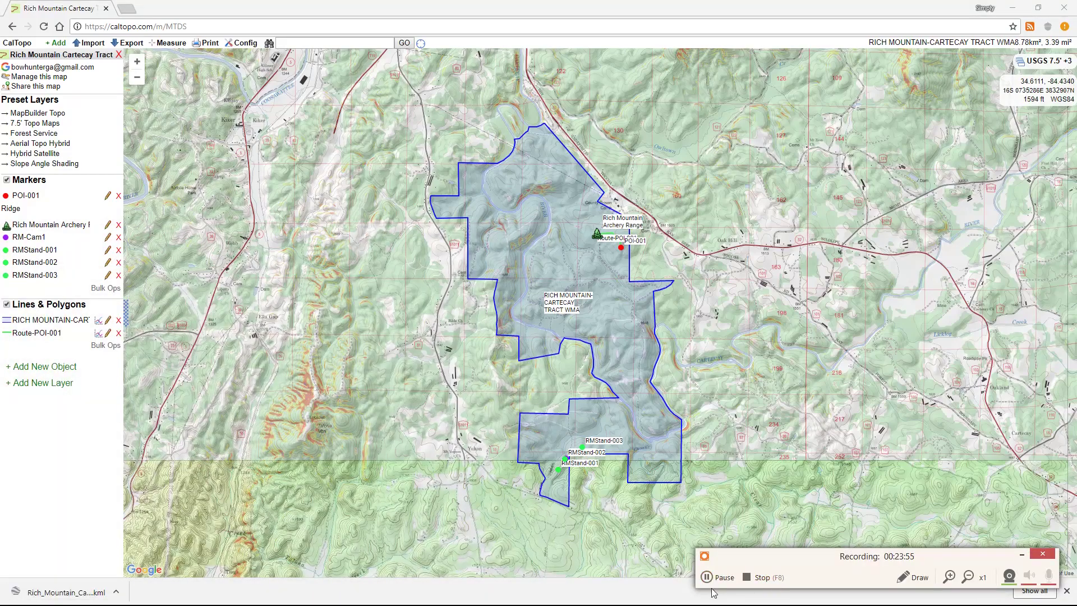